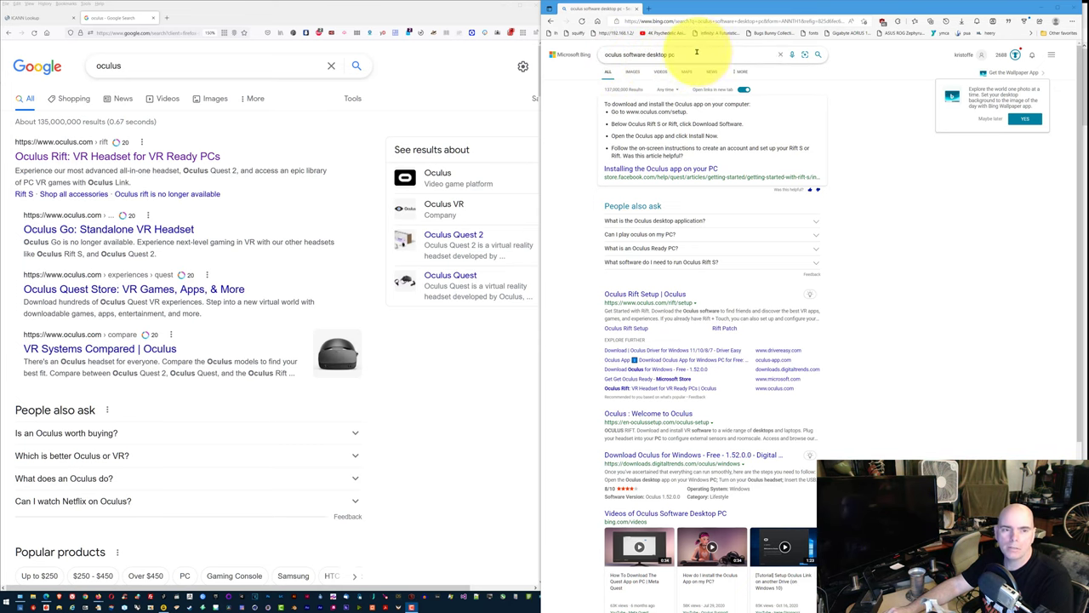
Step: Look through the Bing results for "oculus software desktop pc" down to the related searches
{"action": "left_click", "coordinate": [664, 57]}
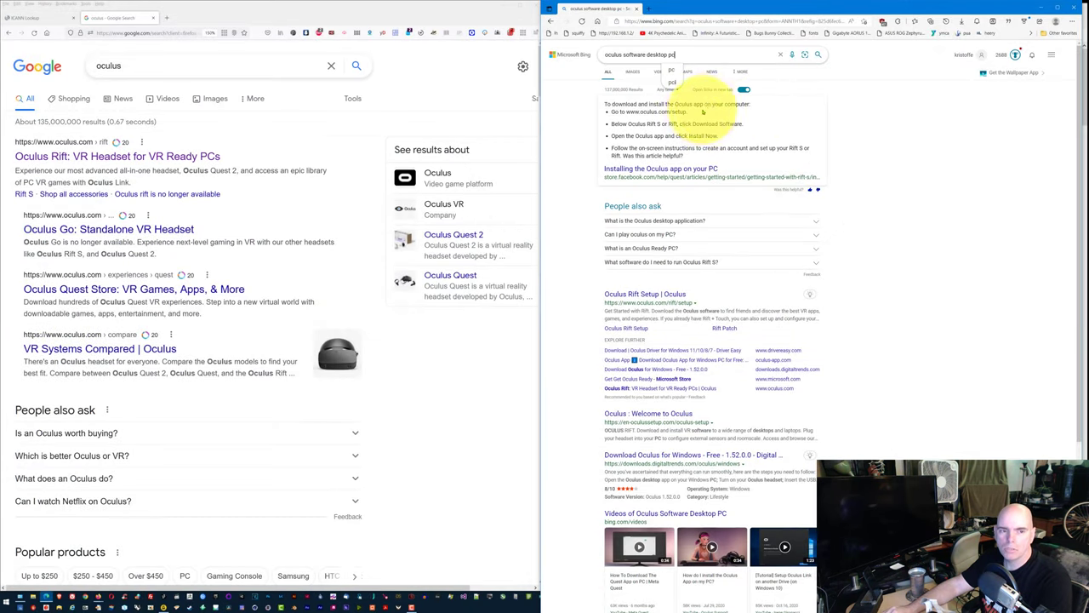
{"action": "left_click", "coordinate": [833, 90]}
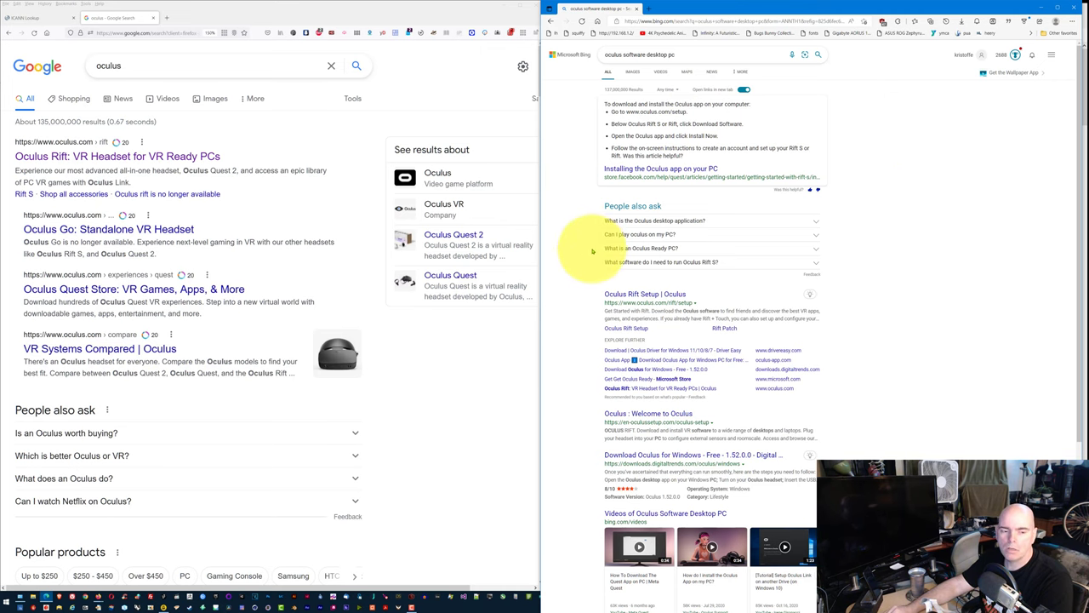
{"action": "scroll", "coordinate": [592, 250], "scroll_direction": "down", "scroll_amount": 3}
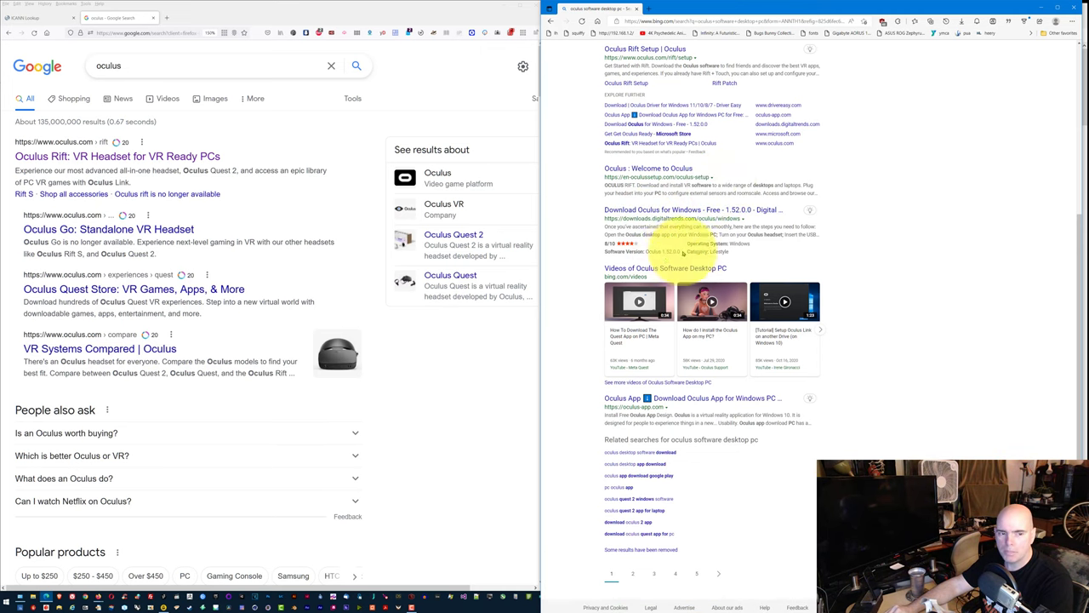
{"action": "mouse_move", "coordinate": [629, 362]}
Step: Copy the query "oculus software desktop pc" from Bing and run the same search in Google
{"action": "left_click", "coordinate": [478, 387]}
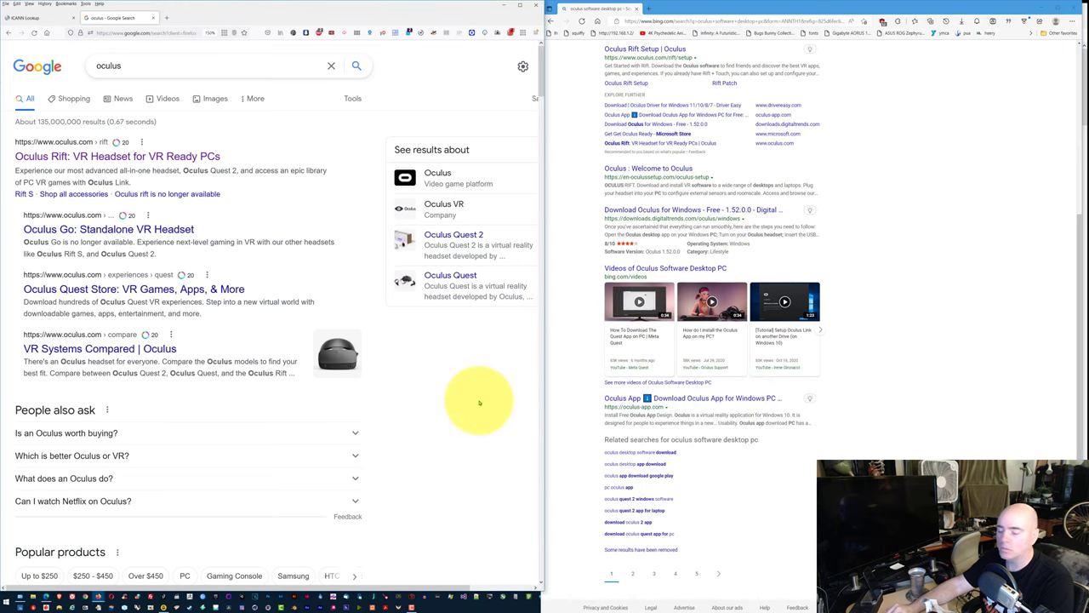
{"action": "key", "text": "ctrl+minus"}
{"action": "key", "text": "ctrl+minus"}
{"action": "key", "text": "ctrl+minus"}
{"action": "key", "text": "ctrl+minus"}
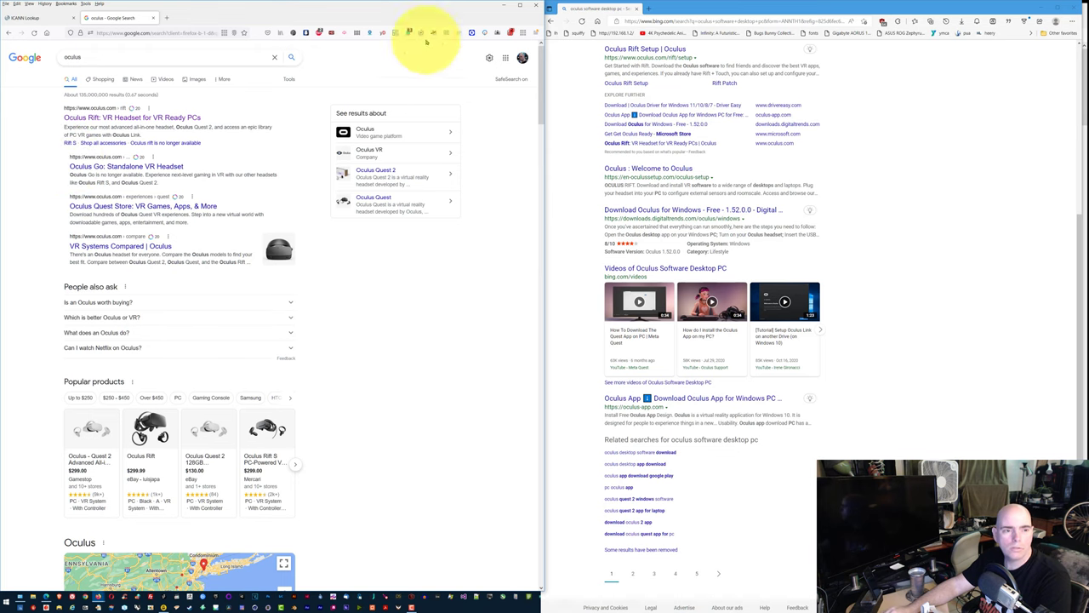
{"action": "scroll", "coordinate": [620, 97], "scroll_direction": "up", "scroll_amount": 5}
{"action": "left_click", "coordinate": [692, 54]}
{"action": "key", "text": "ctrl+c"}
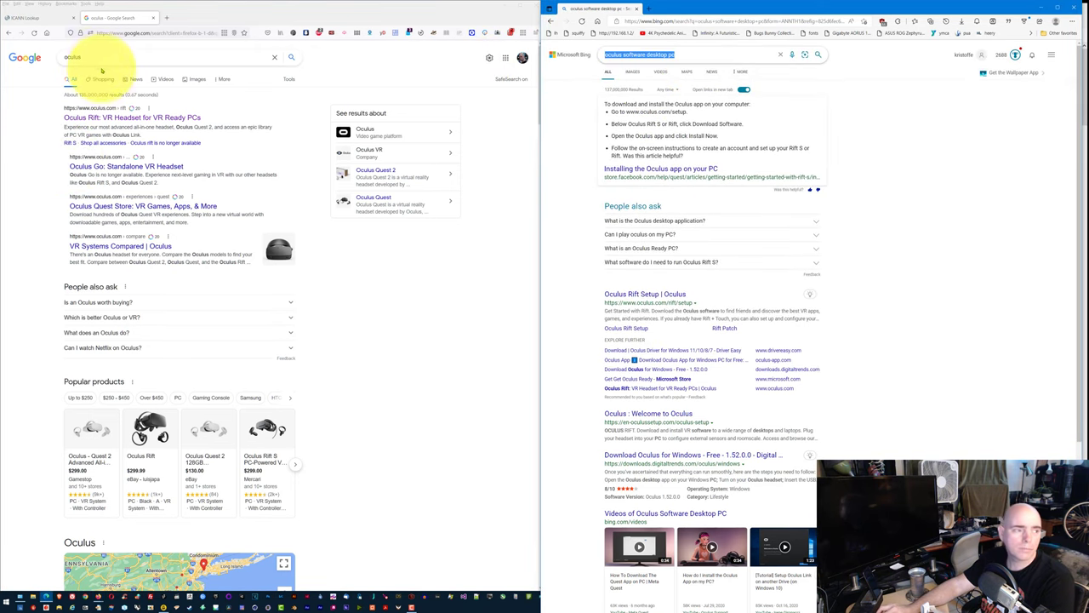
{"action": "left_click_drag", "start_coordinate": [85, 56], "coordinate": [5, 58]}
{"action": "key", "text": "ctrl+v"}
{"action": "key", "text": "Return"}
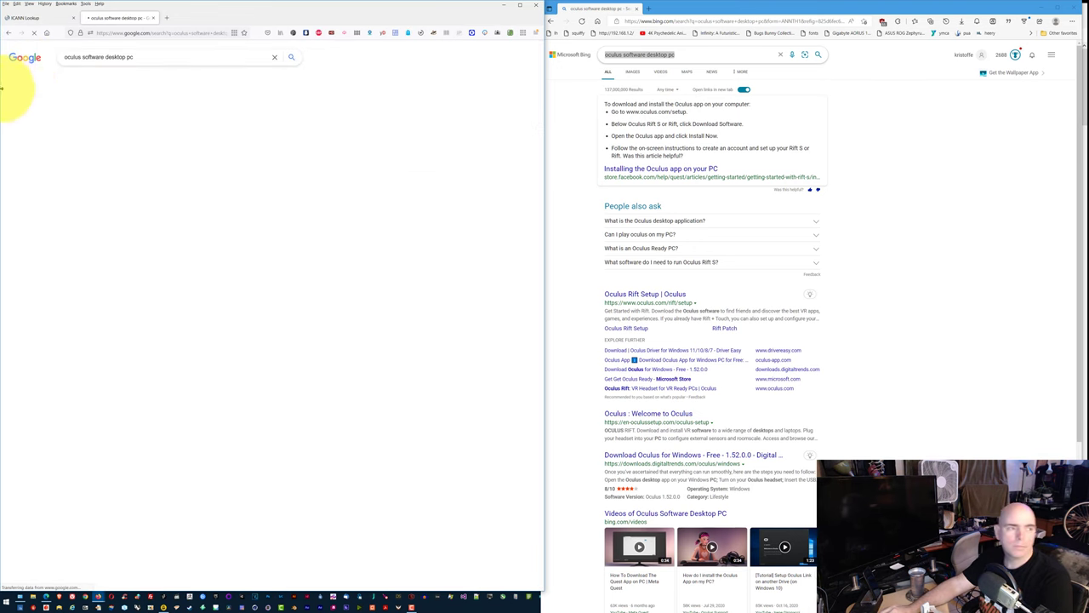
Step: Examine the Google results for "oculus software desktop pc", checking which sites are listed for the Oculus software
{"action": "left_click", "coordinate": [98, 56]}
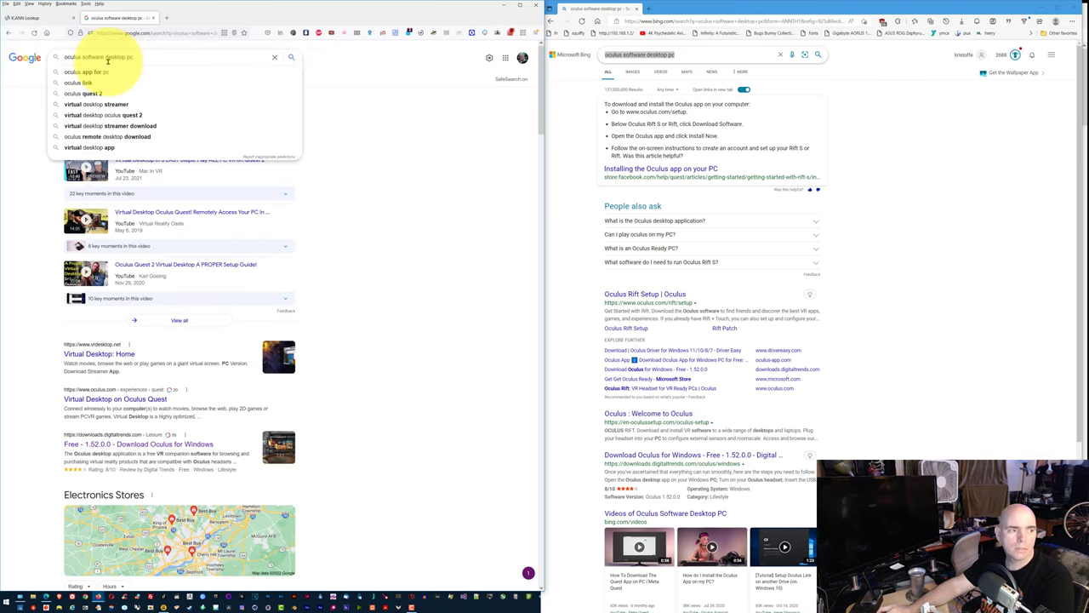
{"action": "key", "text": "super+shift+s"}
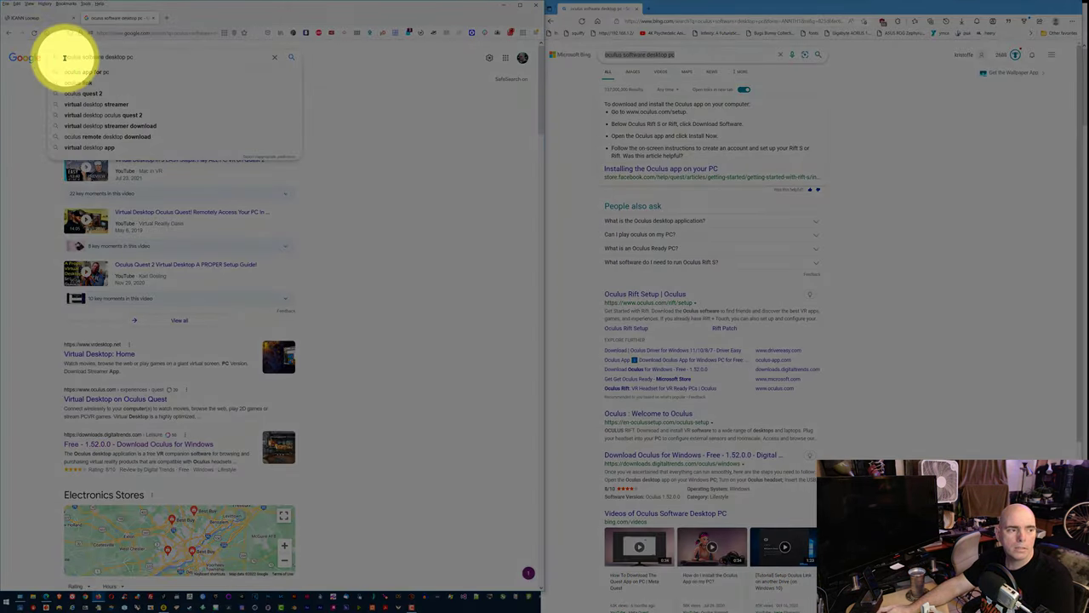
{"action": "left_click_drag", "start_coordinate": [134, 60], "coordinate": [223, 116]}
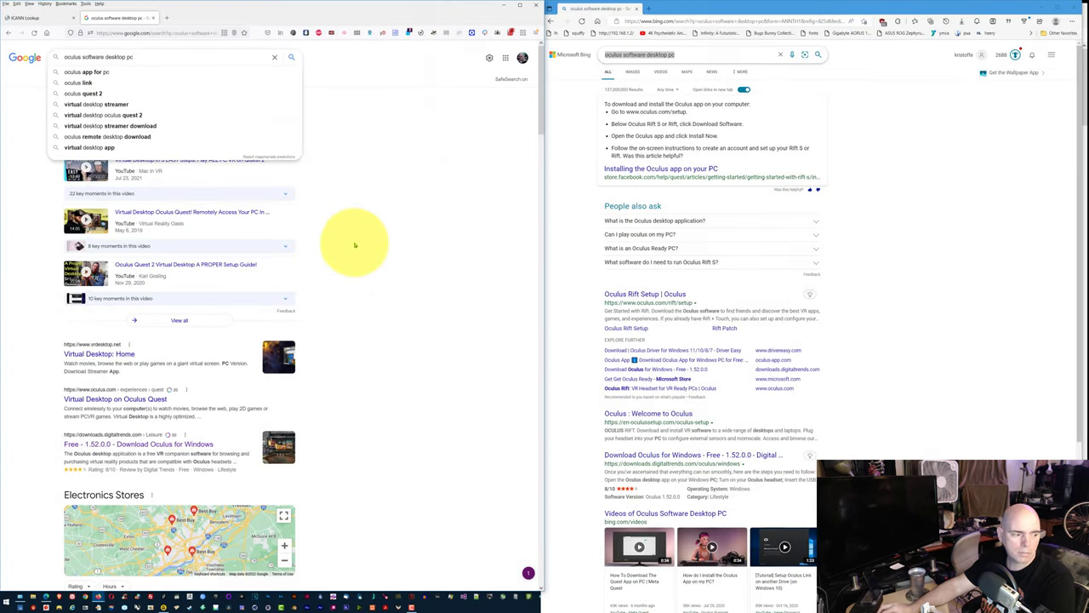
{"action": "scroll", "coordinate": [355, 245], "scroll_direction": "down", "scroll_amount": 1}
{"action": "scroll", "coordinate": [355, 246], "scroll_direction": "down", "scroll_amount": 3}
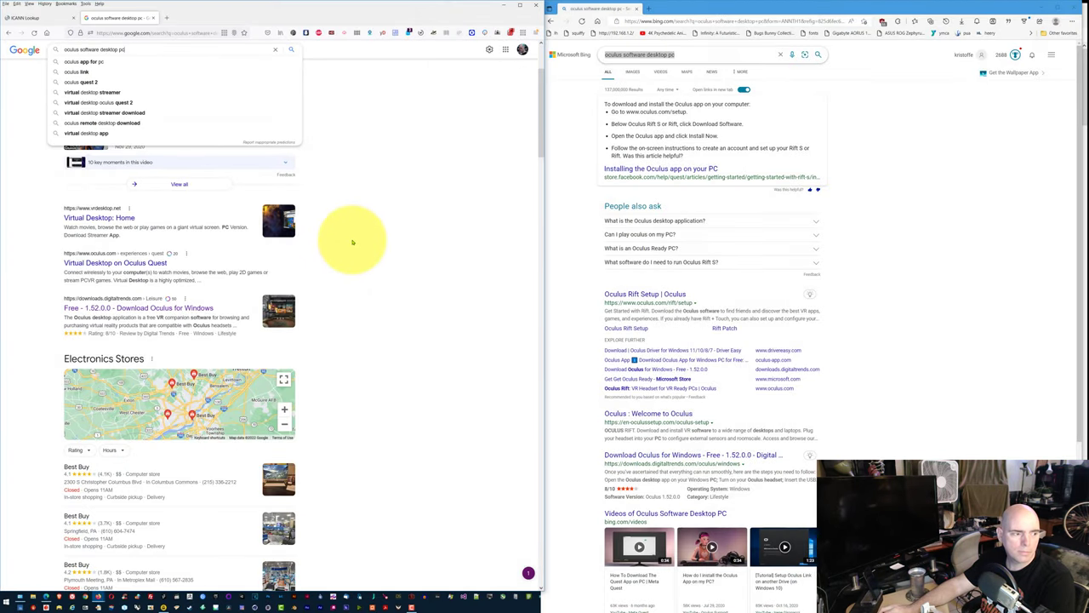
{"action": "scroll", "coordinate": [353, 241], "scroll_direction": "down", "scroll_amount": 6}
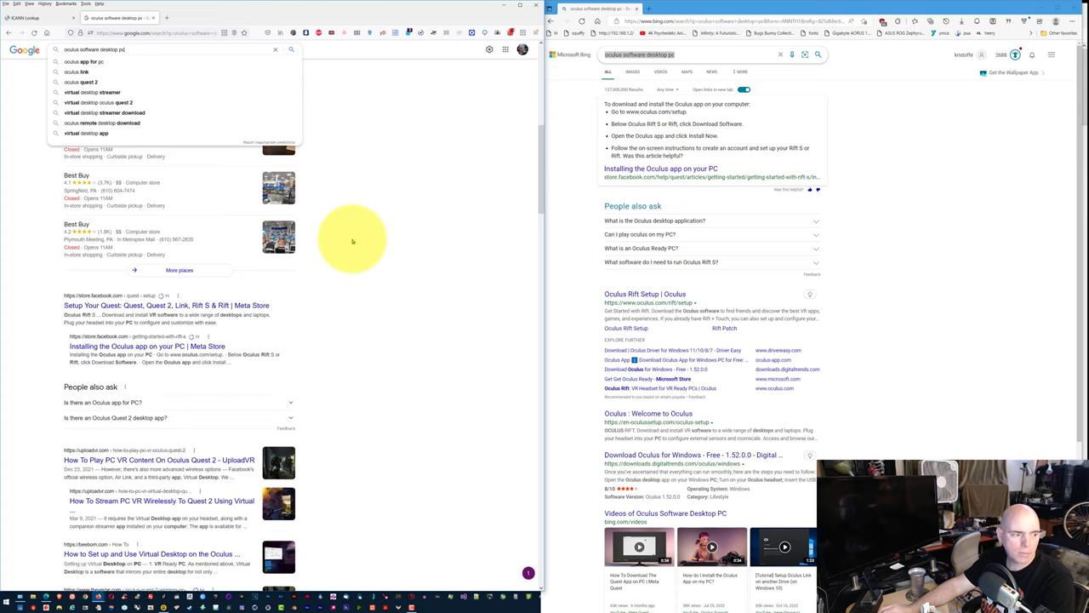
{"action": "scroll", "coordinate": [352, 242], "scroll_direction": "down", "scroll_amount": 3}
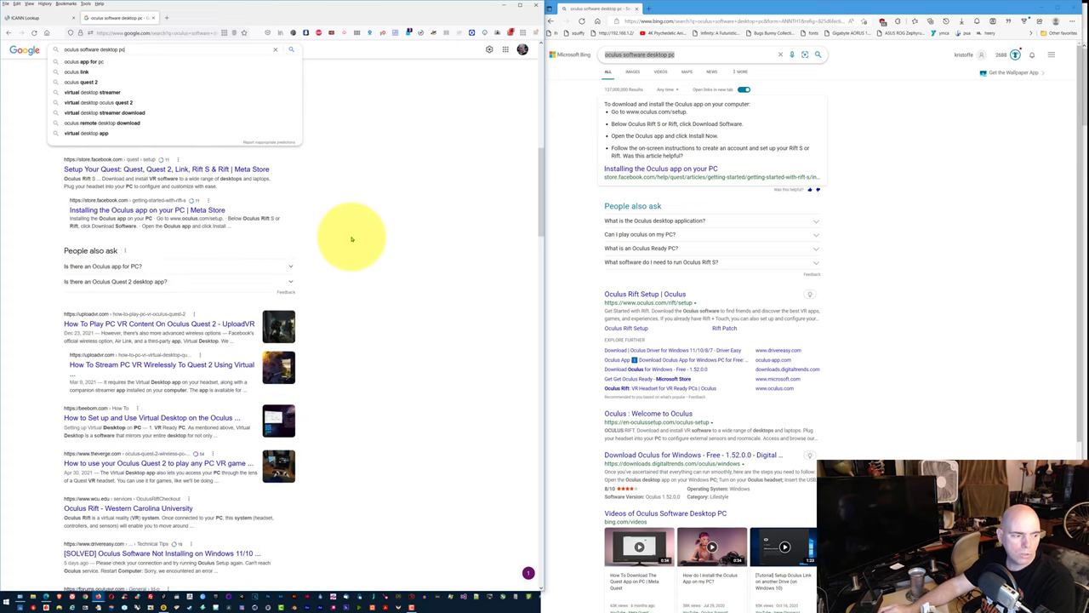
{"action": "scroll", "coordinate": [352, 239], "scroll_direction": "down", "scroll_amount": 4}
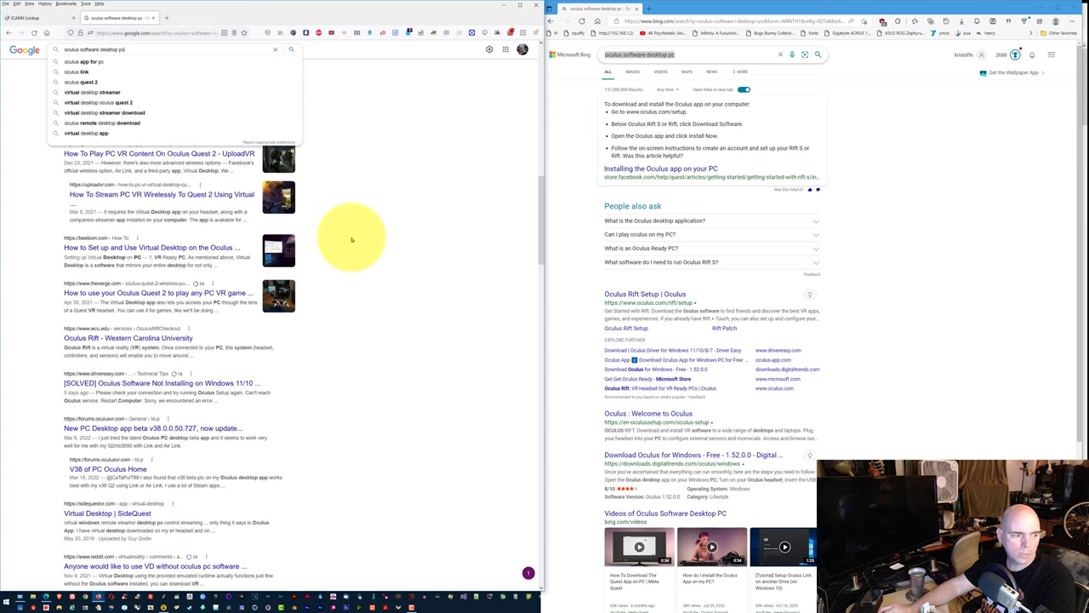
{"action": "scroll", "coordinate": [352, 241], "scroll_direction": "down", "scroll_amount": 2}
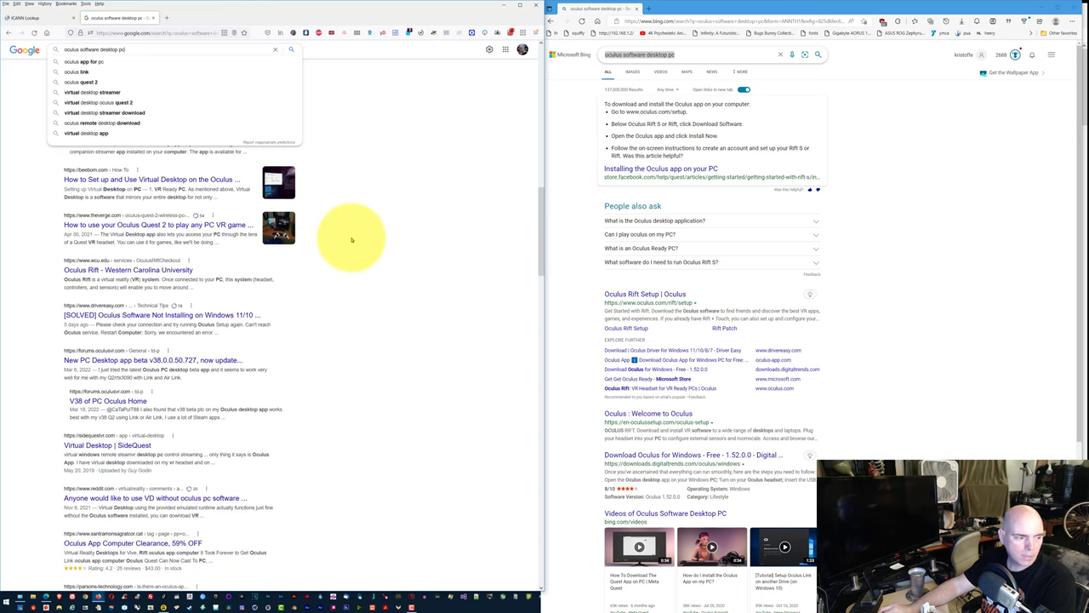
{"action": "scroll", "coordinate": [351, 240], "scroll_direction": "down", "scroll_amount": 3}
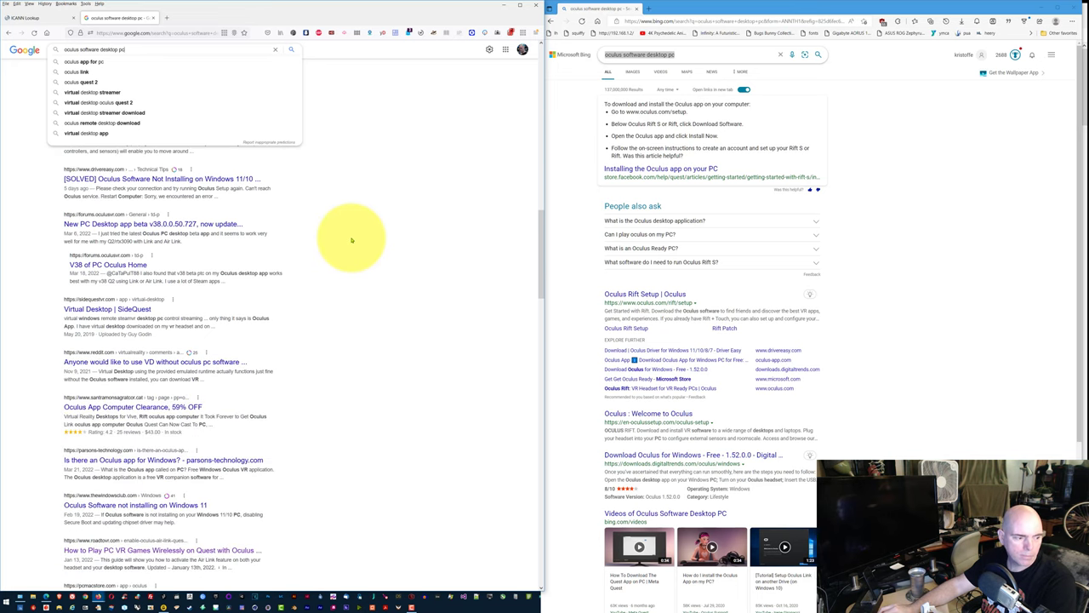
{"action": "scroll", "coordinate": [352, 240], "scroll_direction": "down", "scroll_amount": 3}
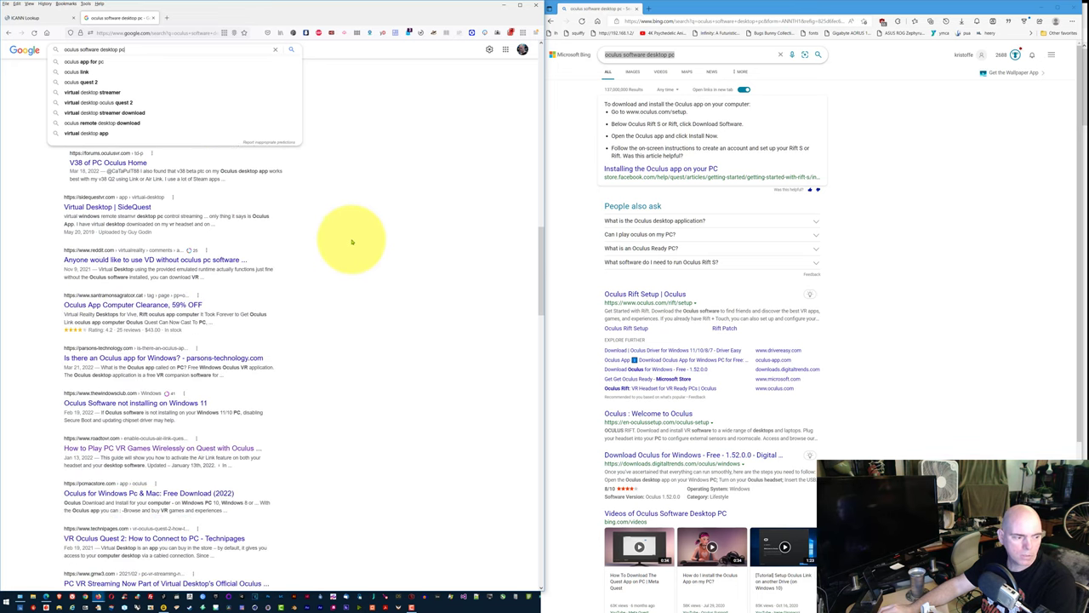
Step: Close the Bing results window and examine the "Get Started in VR" setup page, from its download sections to the footer text
{"action": "left_click", "coordinate": [899, 247]}
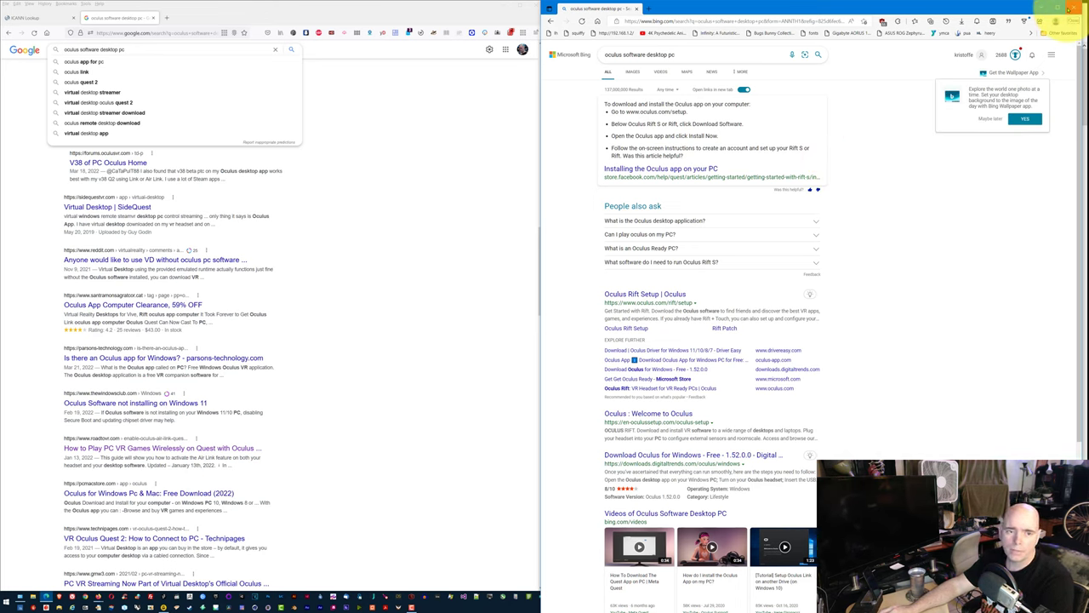
{"action": "left_click", "coordinate": [1072, 8]}
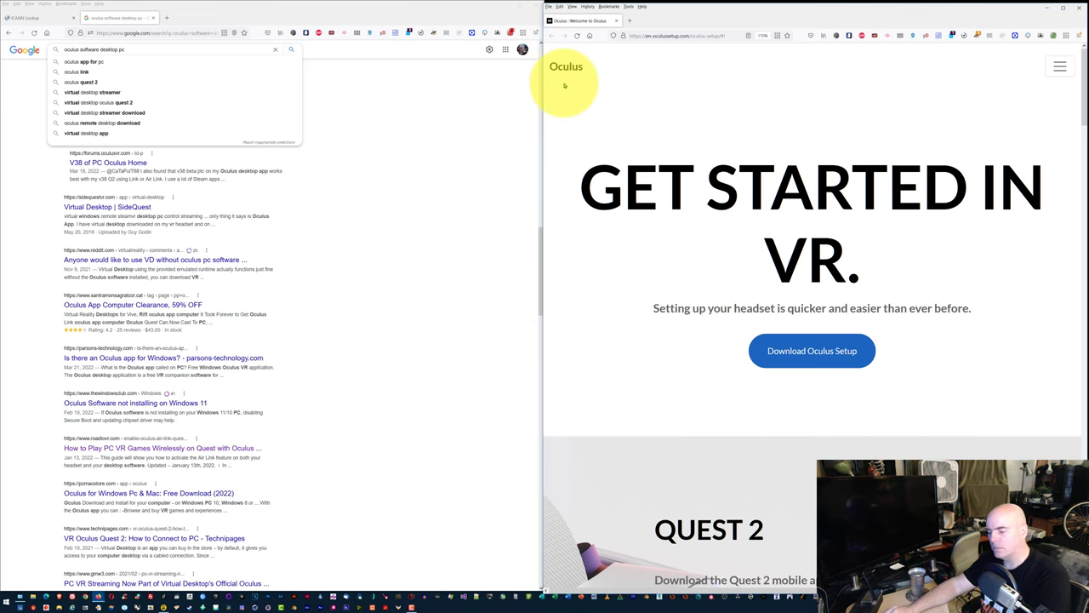
{"action": "key", "text": "ctrl+minus"}
{"action": "key", "text": "ctrl+minus"}
{"action": "key", "text": "ctrl+minus"}
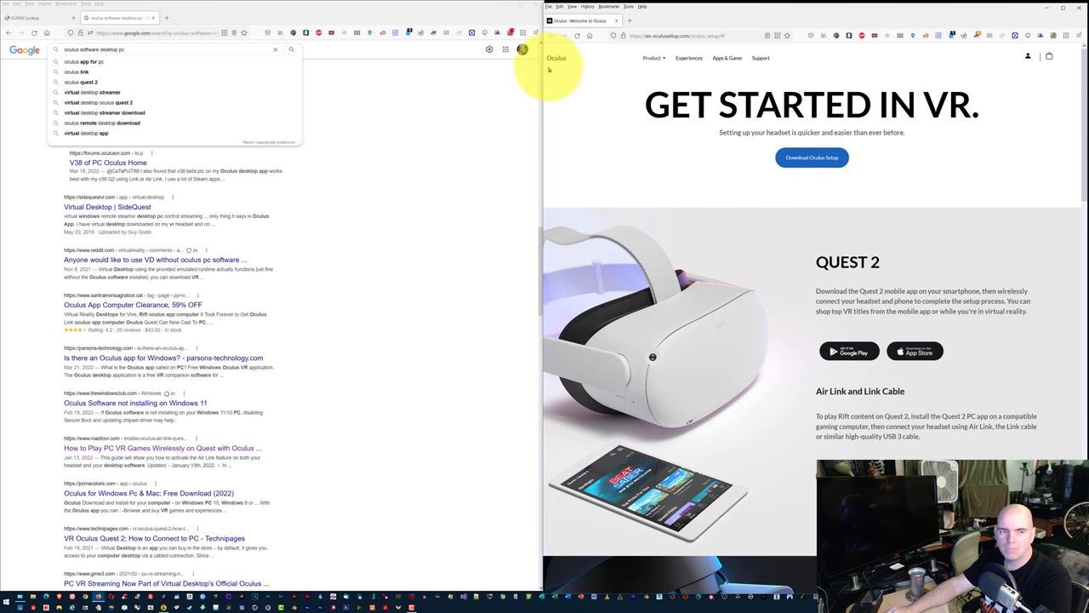
{"action": "scroll", "coordinate": [721, 211], "scroll_direction": "down", "scroll_amount": 5}
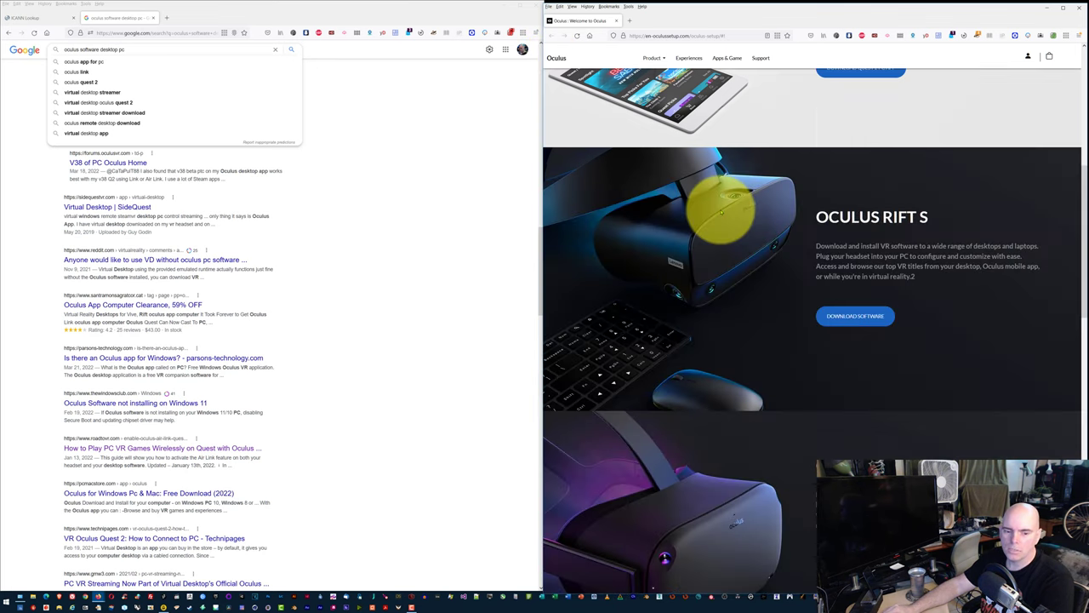
{"action": "scroll", "coordinate": [722, 211], "scroll_direction": "down", "scroll_amount": 4}
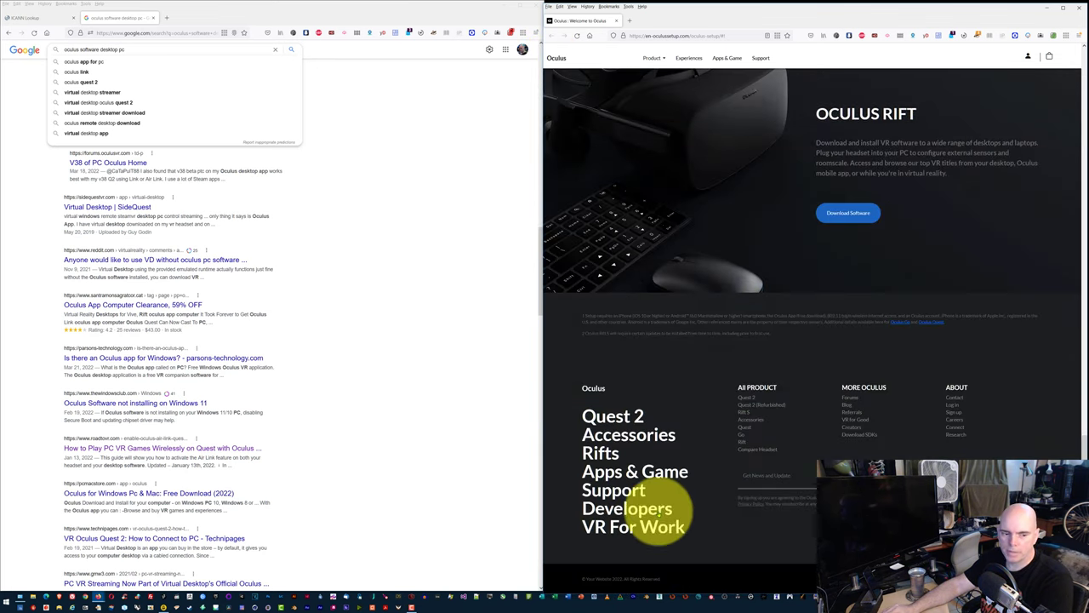
{"action": "left_click_drag", "start_coordinate": [706, 531], "coordinate": [997, 340]}
{"action": "left_click", "coordinate": [996, 340]}
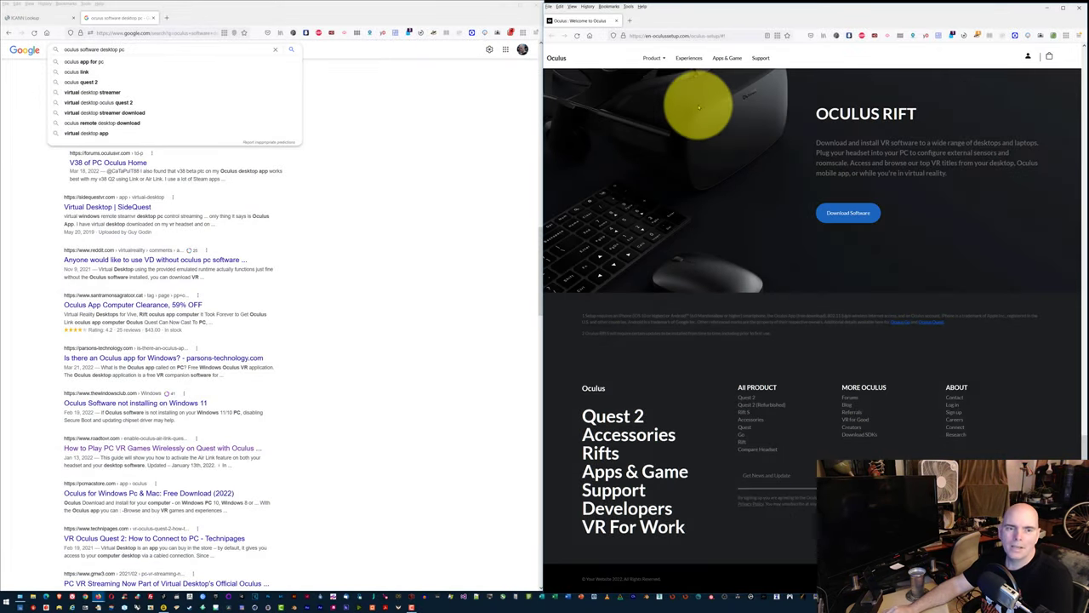
Step: Copy the domain en-oculussetup.com from the setup page's address and go back through the Google results
{"action": "left_click_drag", "start_coordinate": [689, 36], "coordinate": [645, 36]}
{"action": "key", "text": "ctrl+c"}
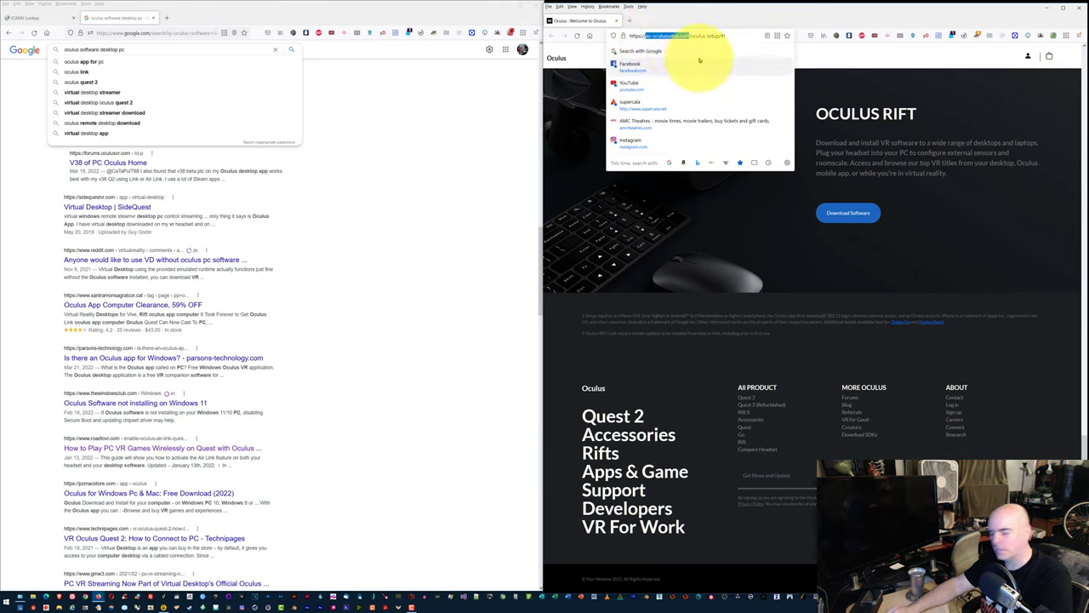
{"action": "left_click", "coordinate": [196, 14]}
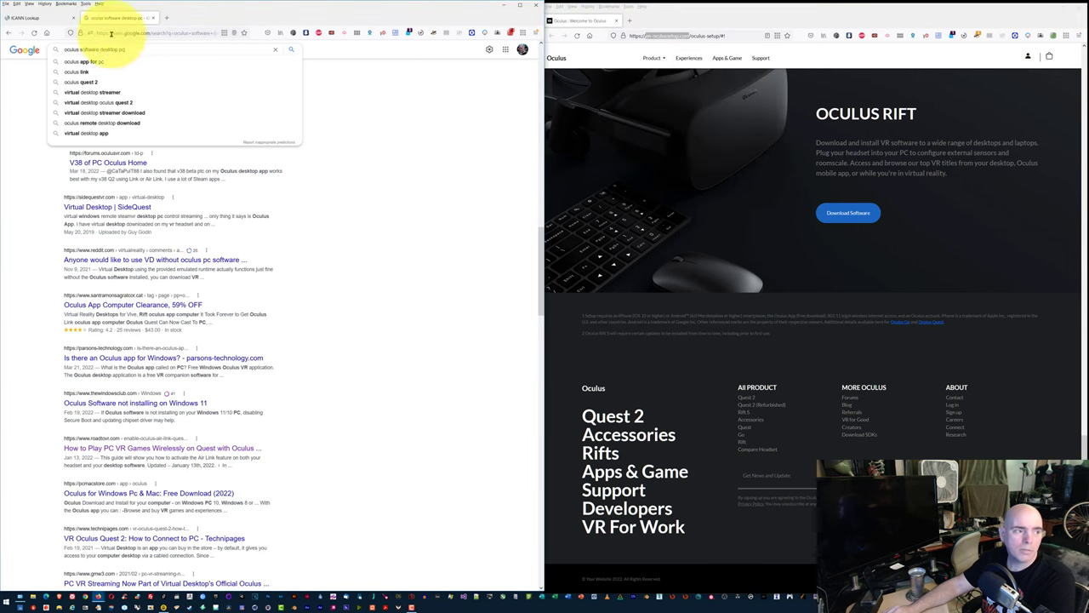
{"action": "scroll", "coordinate": [38, 64], "scroll_direction": "down", "scroll_amount": 5}
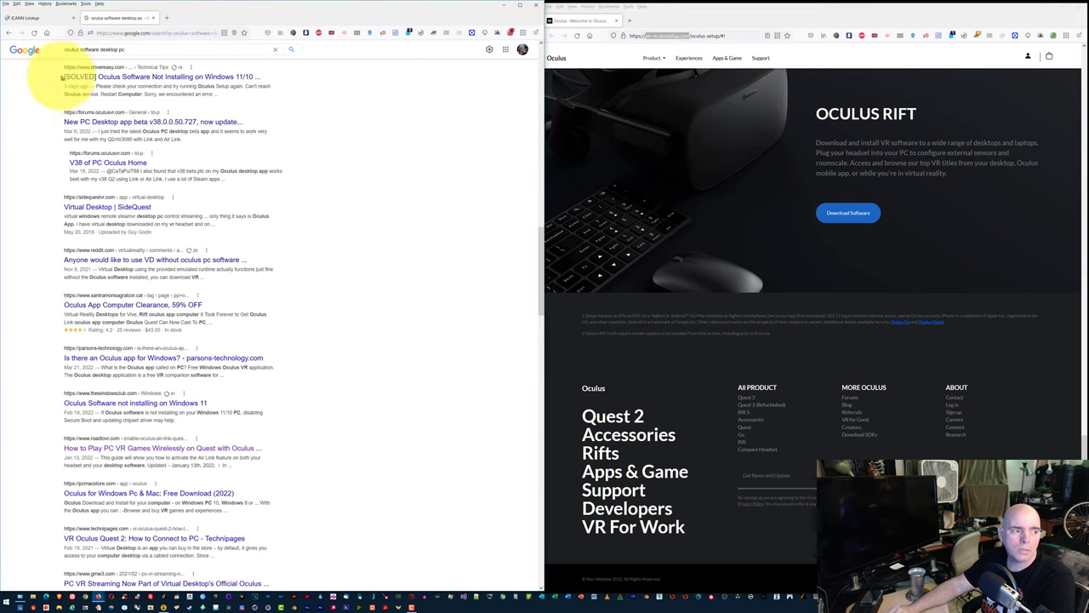
{"action": "scroll", "coordinate": [77, 51], "scroll_direction": "up", "scroll_amount": 6}
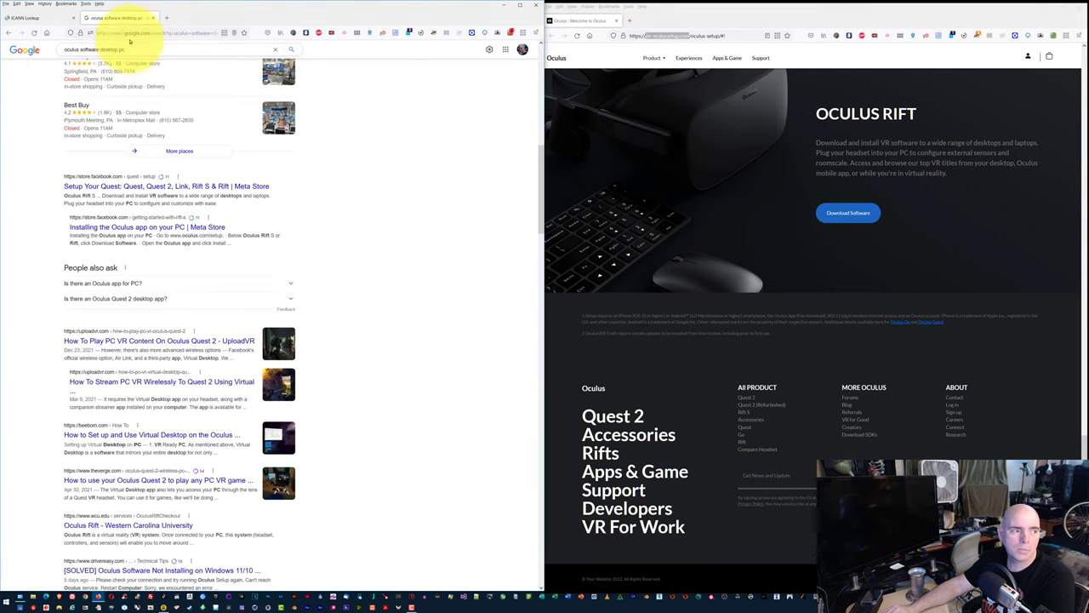
Step: Switch to ICANN Lookup and review the registration data for oculus.com
{"action": "left_click", "coordinate": [30, 17]}
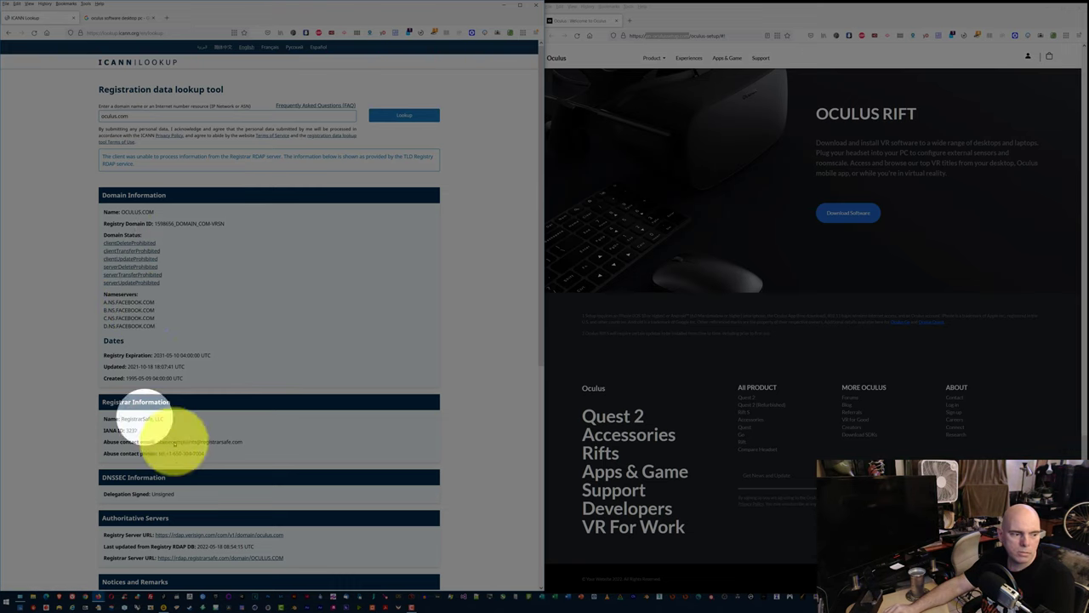
{"action": "scroll", "coordinate": [189, 351], "scroll_direction": "down", "scroll_amount": 2}
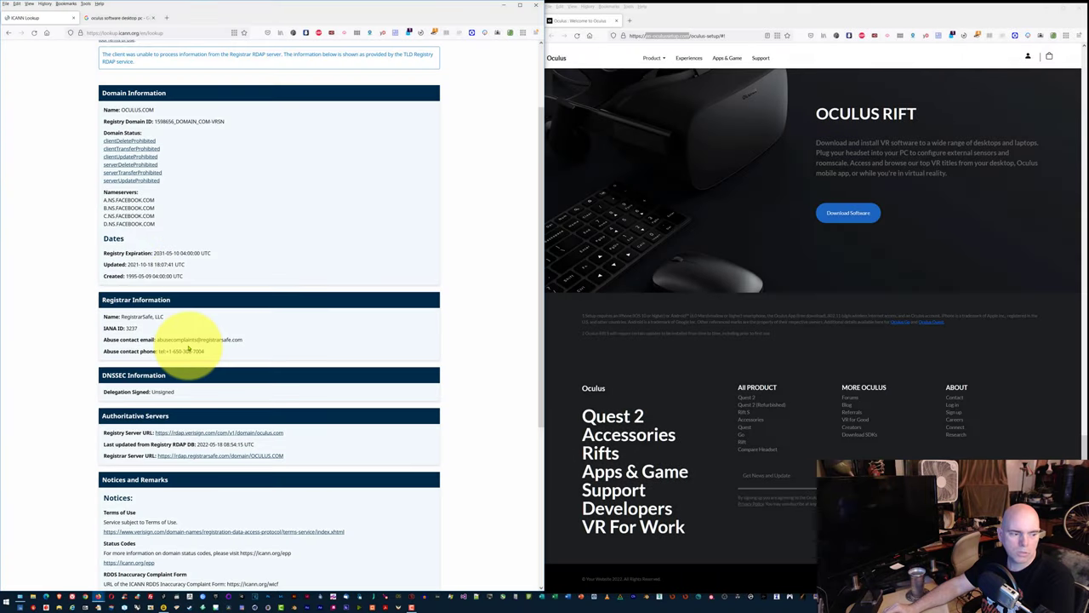
{"action": "scroll", "coordinate": [188, 349], "scroll_direction": "up", "scroll_amount": 2}
Step: Look up the registration data for the copied domain en-oculussetup.com in place of oculus.com
{"action": "left_click_drag", "start_coordinate": [163, 114], "coordinate": [55, 107]}
{"action": "key", "text": "ctrl+v"}
{"action": "key", "text": "Return"}
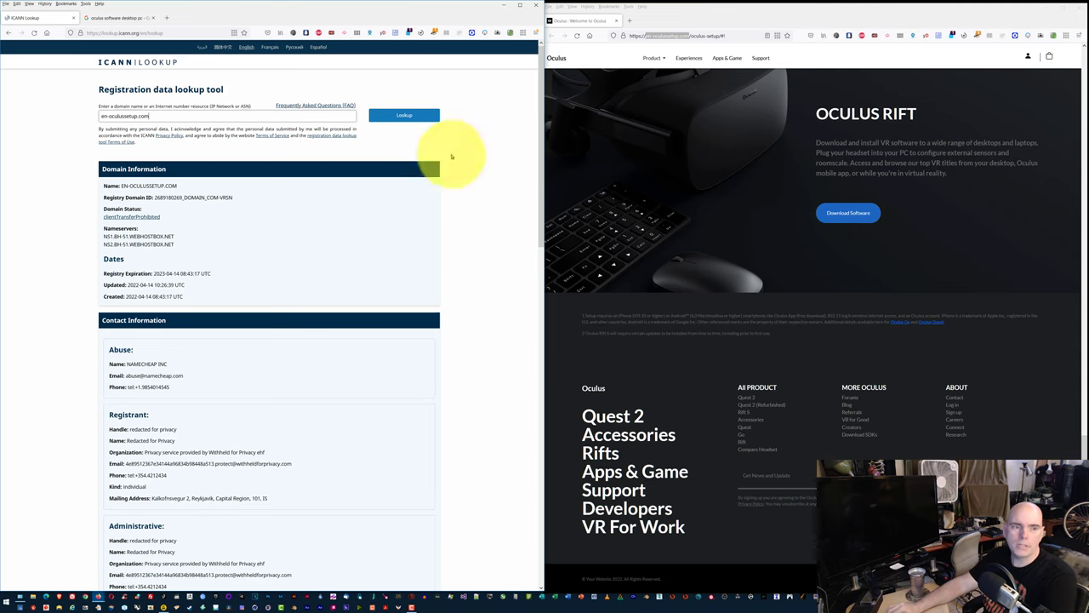
Step: Open Facebook in a new tab beside the Oculus setup page and go to the account's general settings
{"action": "left_click", "coordinate": [630, 20]}
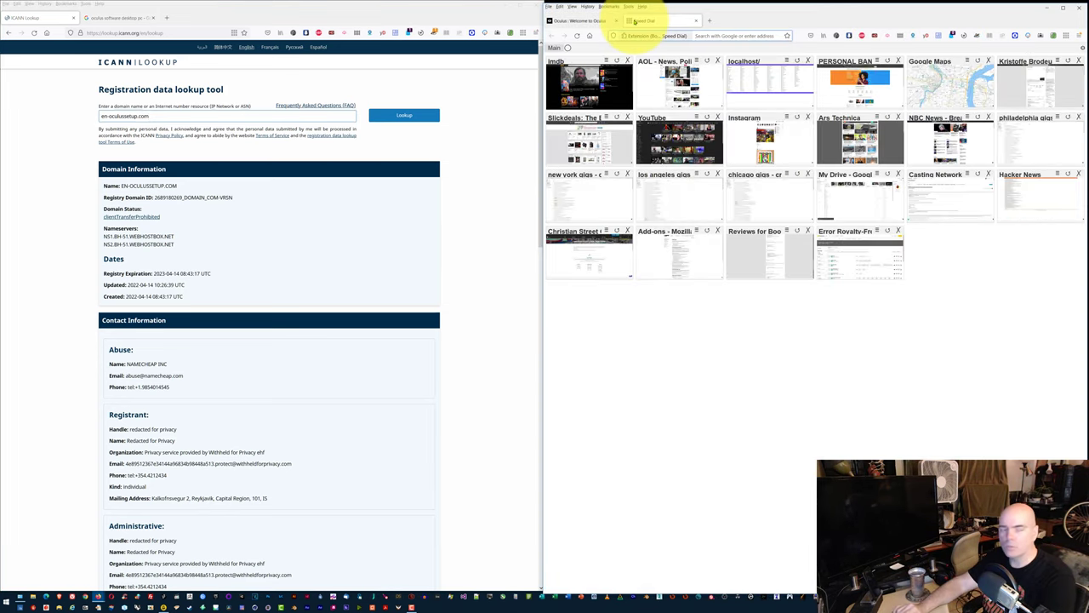
{"action": "type", "text": "face"}
{"action": "key", "text": "Return"}
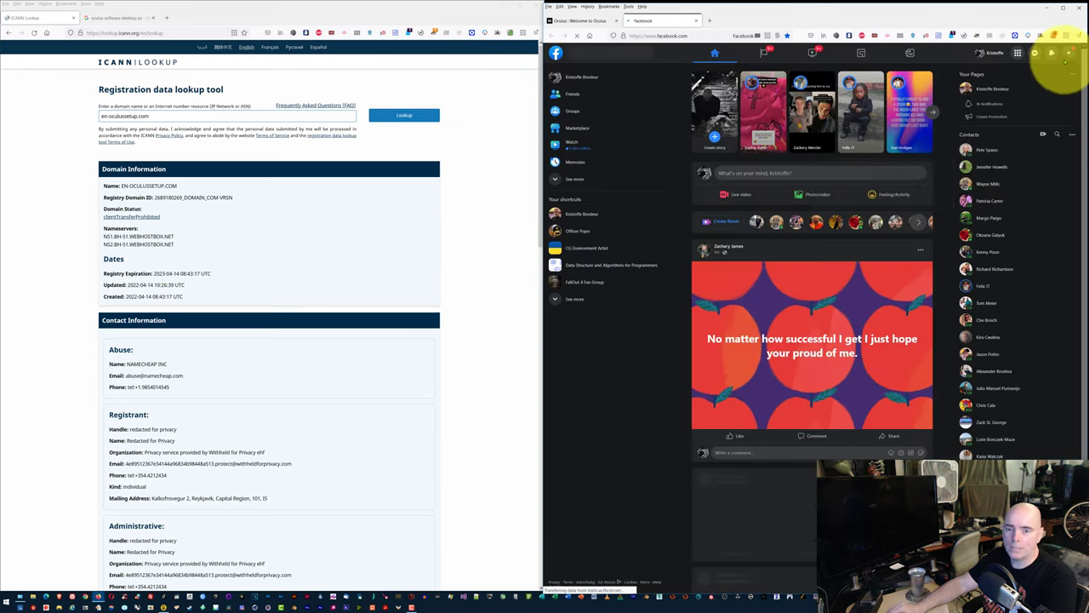
{"action": "left_click", "coordinate": [1068, 52]}
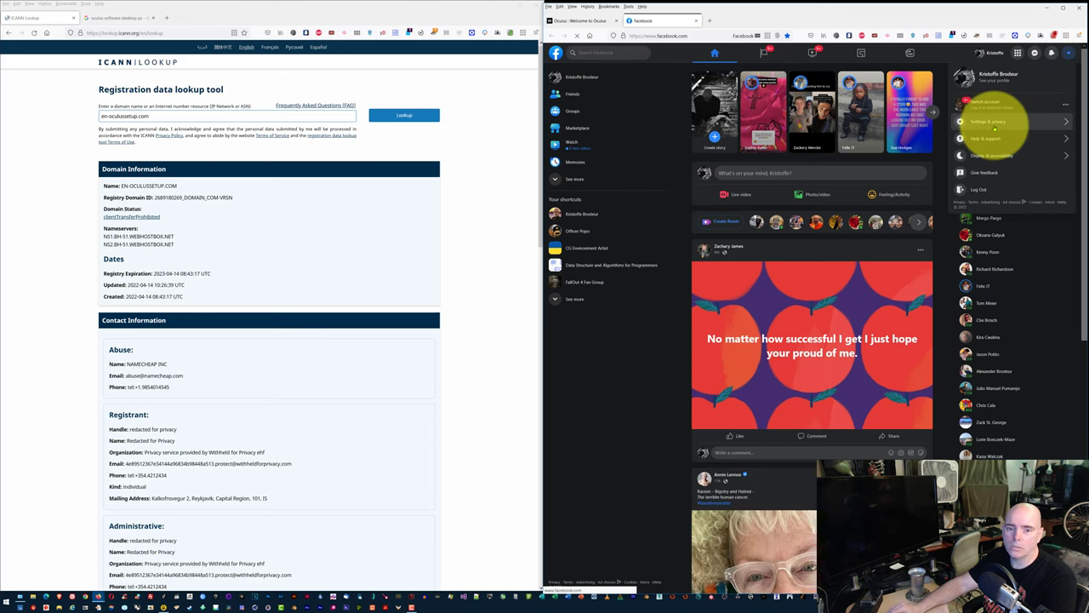
{"action": "left_click", "coordinate": [996, 123]}
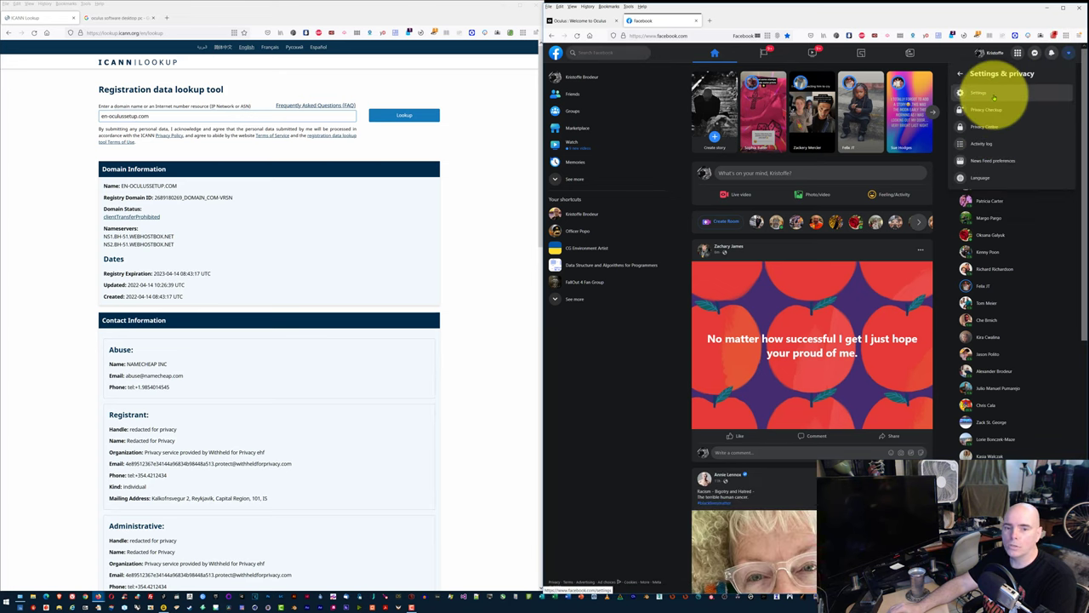
{"action": "left_click", "coordinate": [993, 98]}
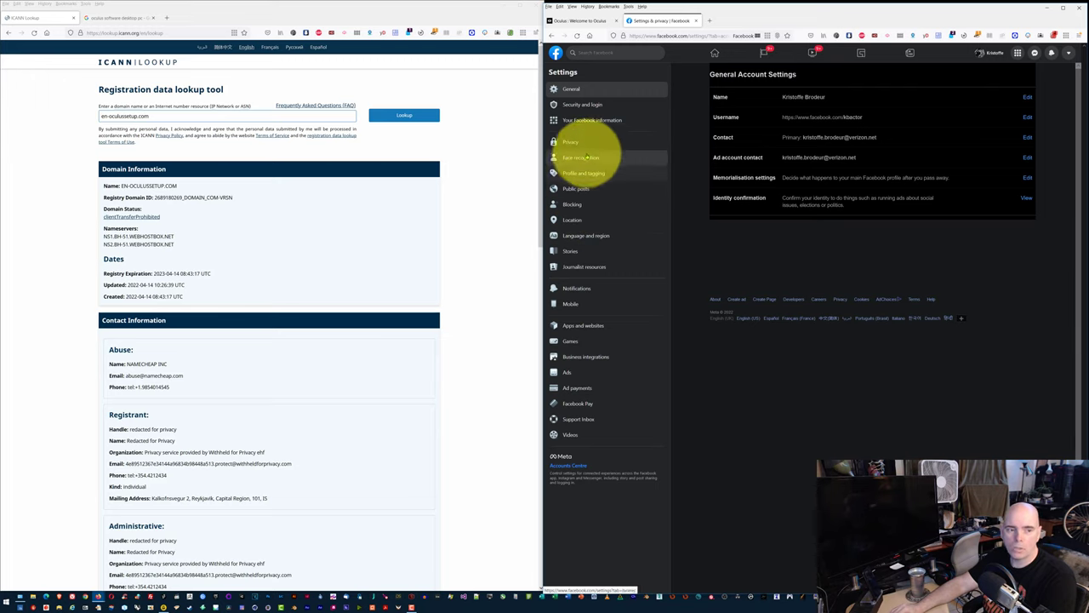
Step: Open Facebook's security and login settings, expand the list of logged-in devices, review all the sessions and collapse the list again
{"action": "left_click", "coordinate": [592, 105]}
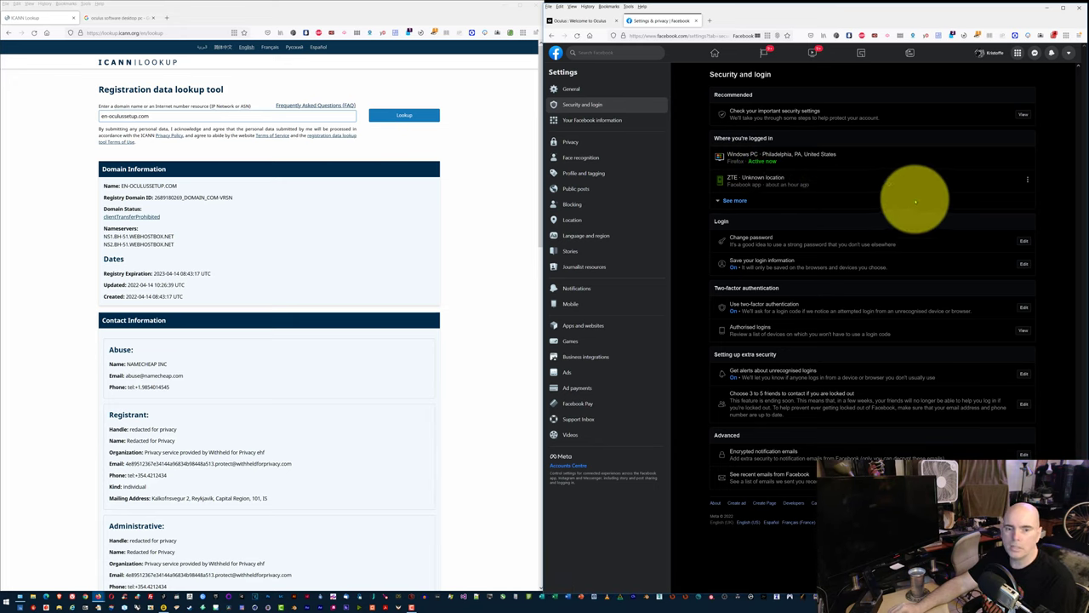
{"action": "left_click", "coordinate": [736, 200]}
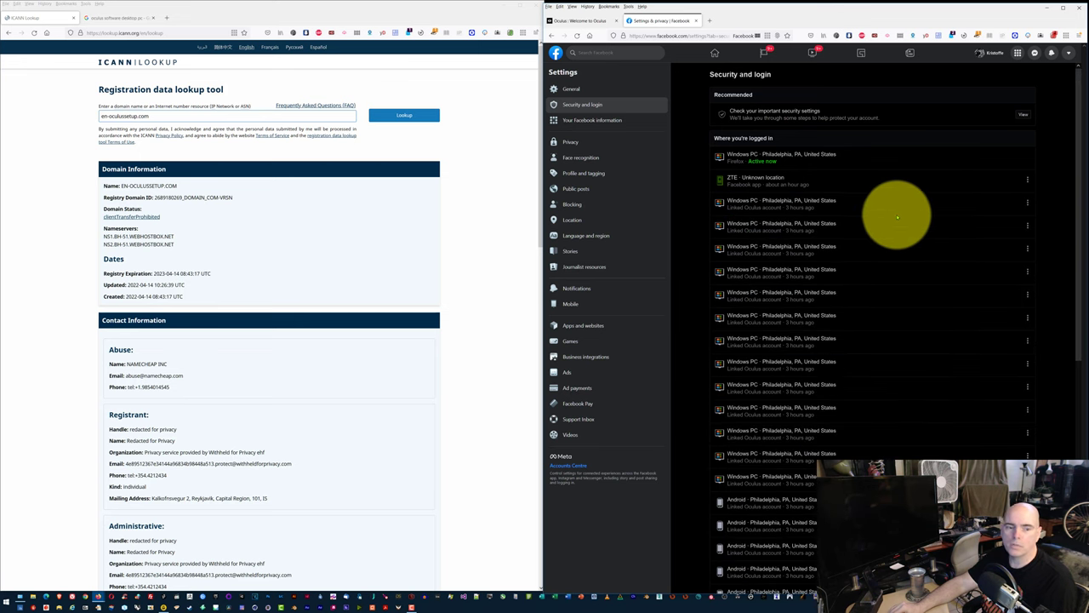
{"action": "scroll", "coordinate": [838, 213], "scroll_direction": "down", "scroll_amount": 1}
{"action": "scroll", "coordinate": [839, 213], "scroll_direction": "down", "scroll_amount": 5}
{"action": "scroll", "coordinate": [838, 213], "scroll_direction": "up", "scroll_amount": 5}
{"action": "scroll", "coordinate": [838, 212], "scroll_direction": "down", "scroll_amount": 3}
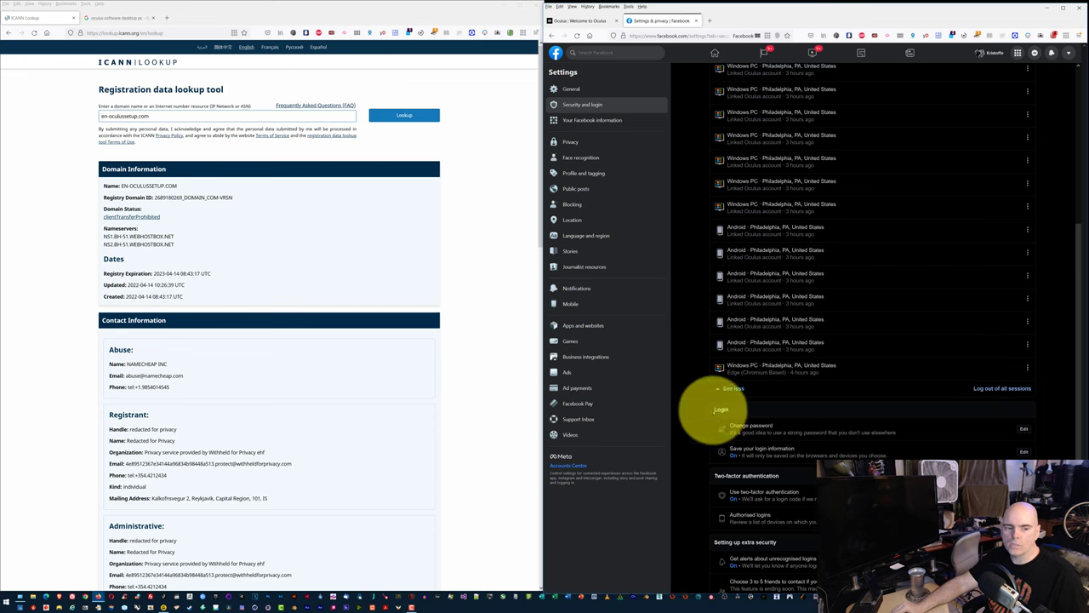
{"action": "left_click", "coordinate": [733, 387]}
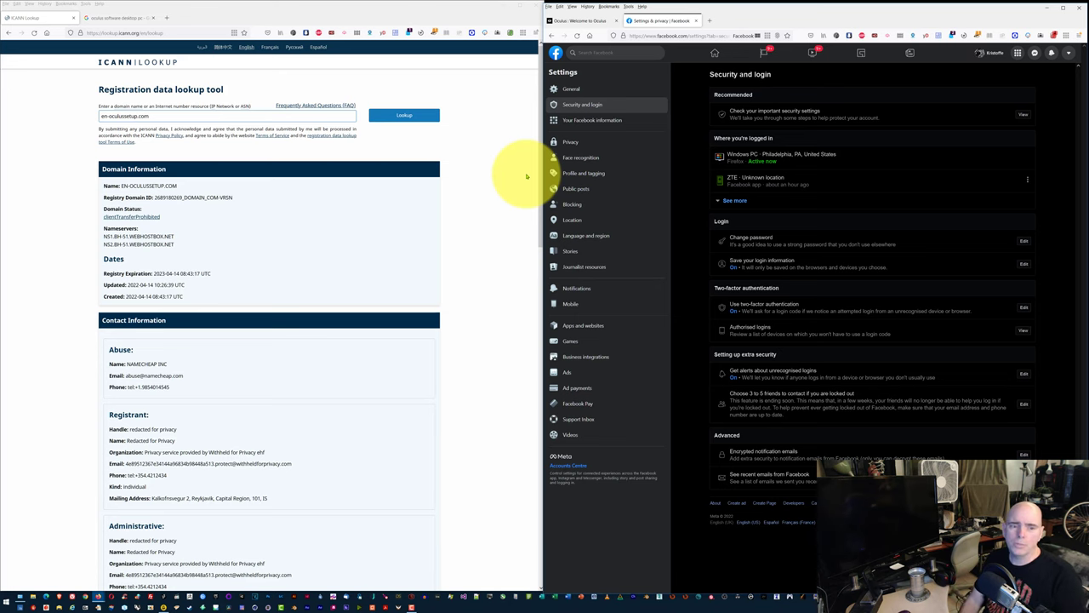
Step: Return to the Oculus setup page, maximize the browser window and open the developer tools with enlarged text
{"action": "left_click", "coordinate": [591, 20]}
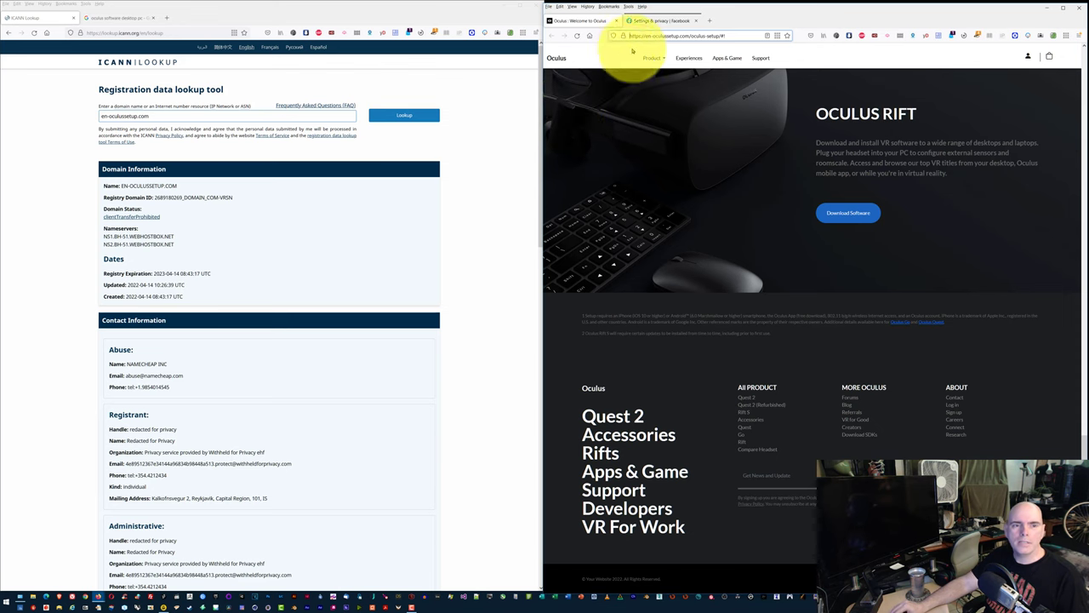
{"action": "left_click", "coordinate": [1061, 11]}
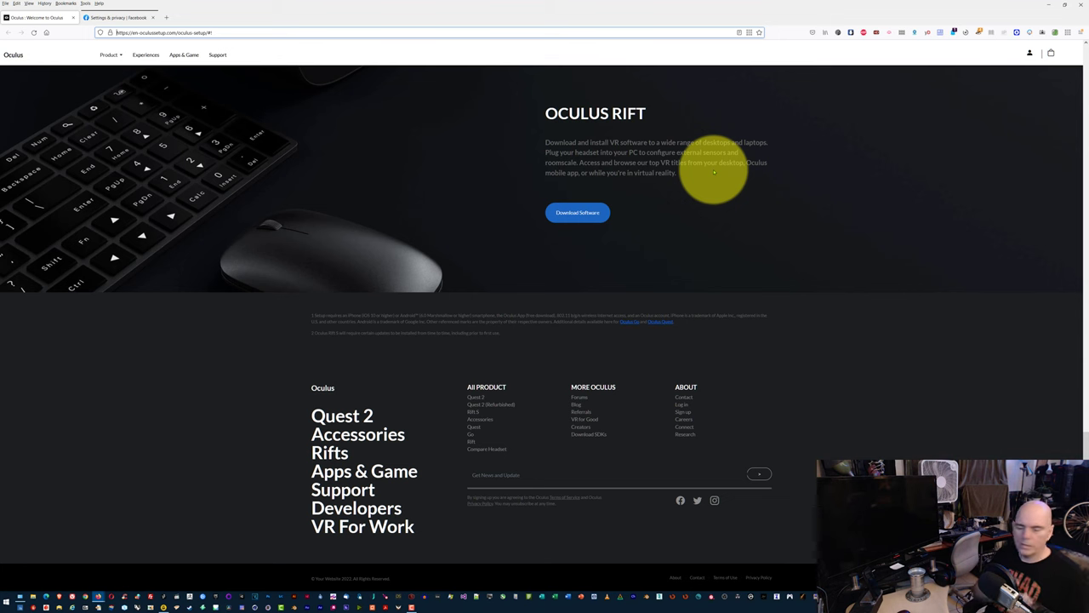
{"action": "key", "text": "F12"}
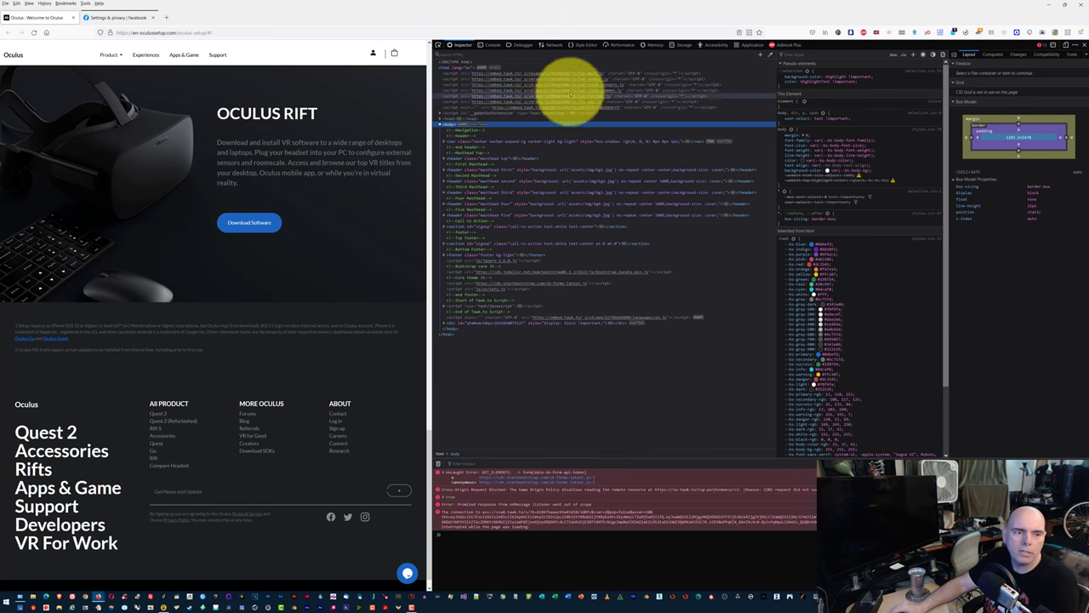
{"action": "key", "text": "ctrl+plus"}
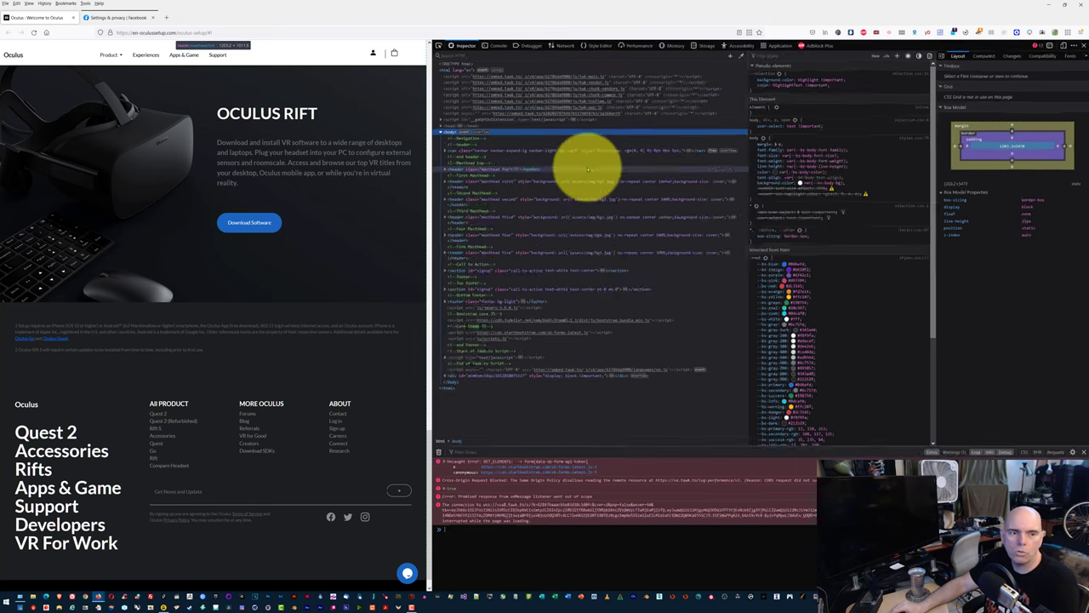
{"action": "key", "text": "ctrl+plus"}
{"action": "key", "text": "ctrl+plus"}
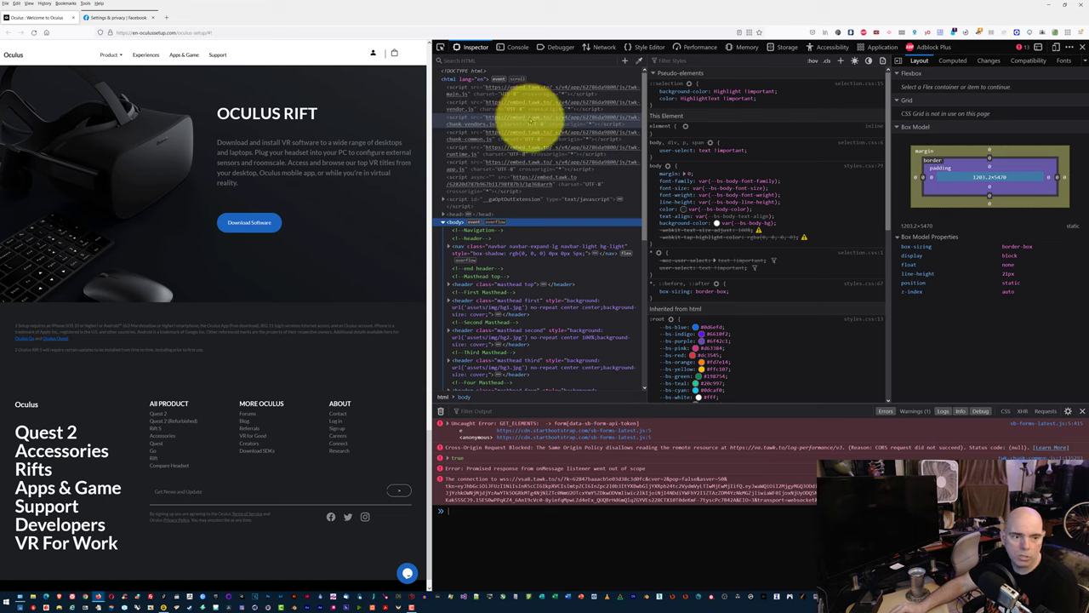
Step: Examine the embedded tawk.to scripts in the setup page's HTML, then close the developer tools
{"action": "left_click", "coordinate": [553, 119]}
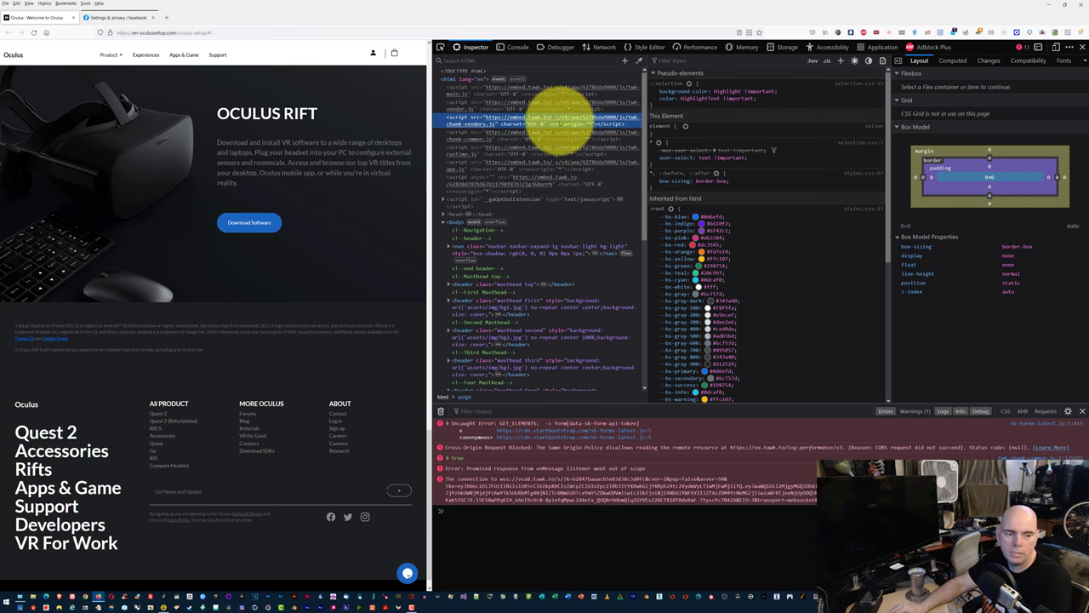
{"action": "scroll", "coordinate": [554, 127], "scroll_direction": "down", "scroll_amount": 6}
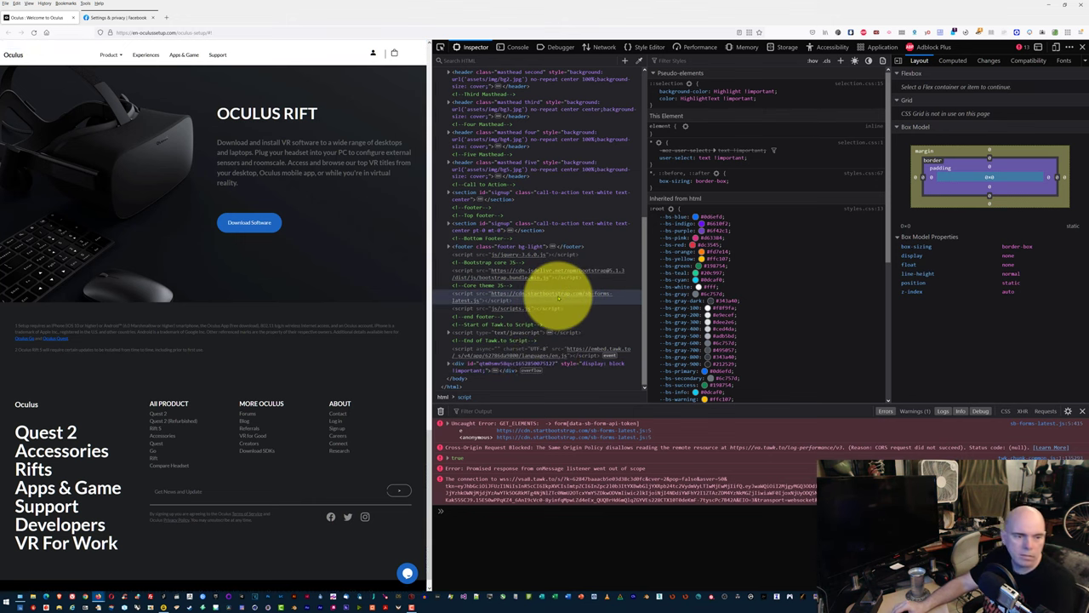
{"action": "key", "text": "F12"}
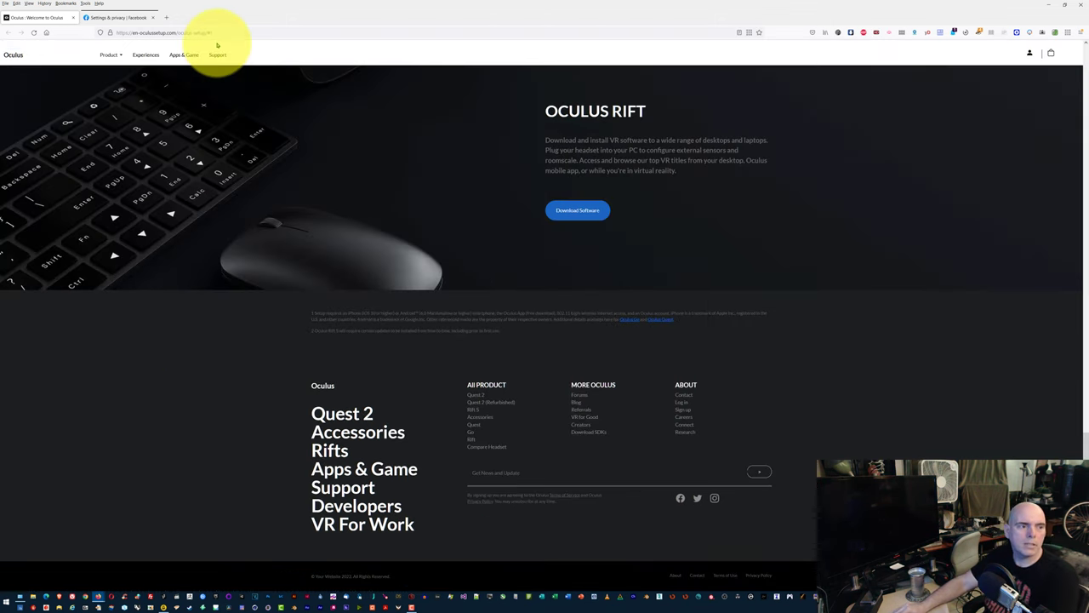
{"action": "left_click", "coordinate": [217, 33]}
{"action": "type", "text": "tawk.to"}
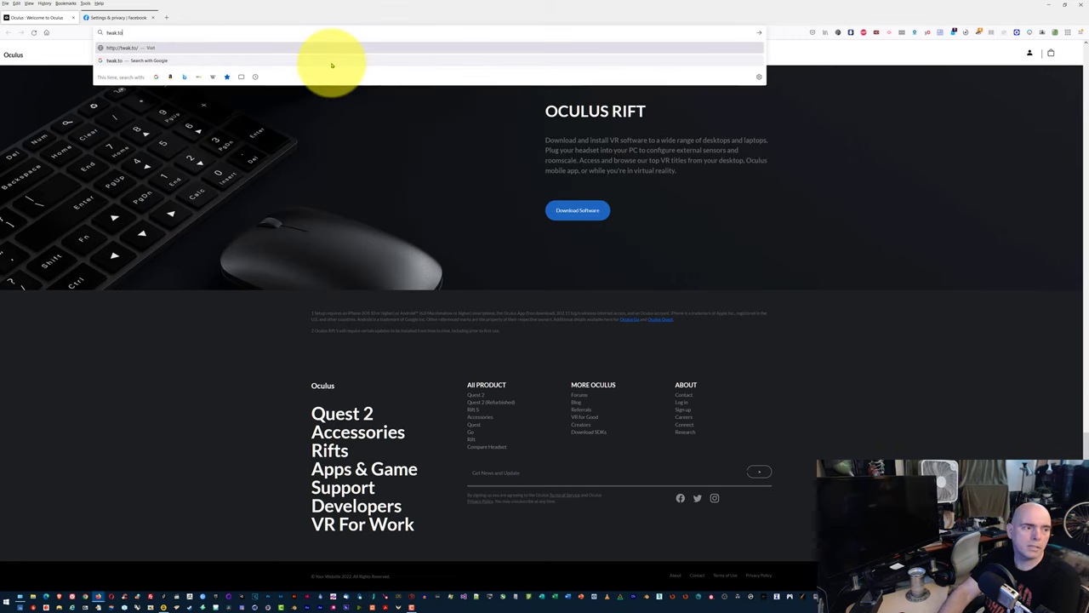
{"action": "key", "text": "Return"}
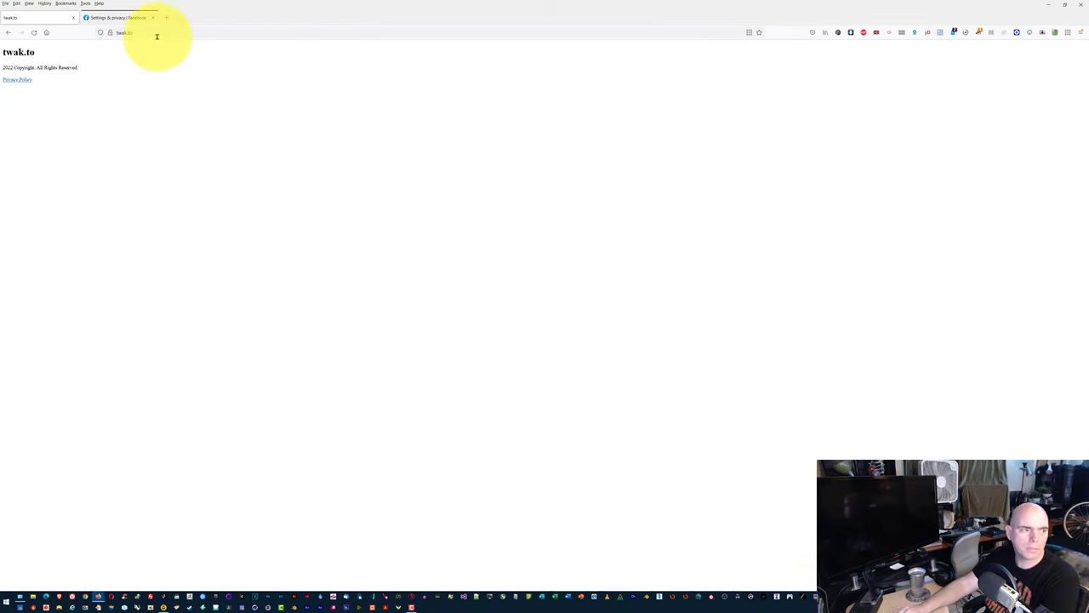
Step: Open the tawk.to website to see which service the setup page's scripts come from
{"action": "left_click", "coordinate": [156, 34]}
{"action": "type", "text": "tawk.to"}
{"action": "key", "text": "Return"}
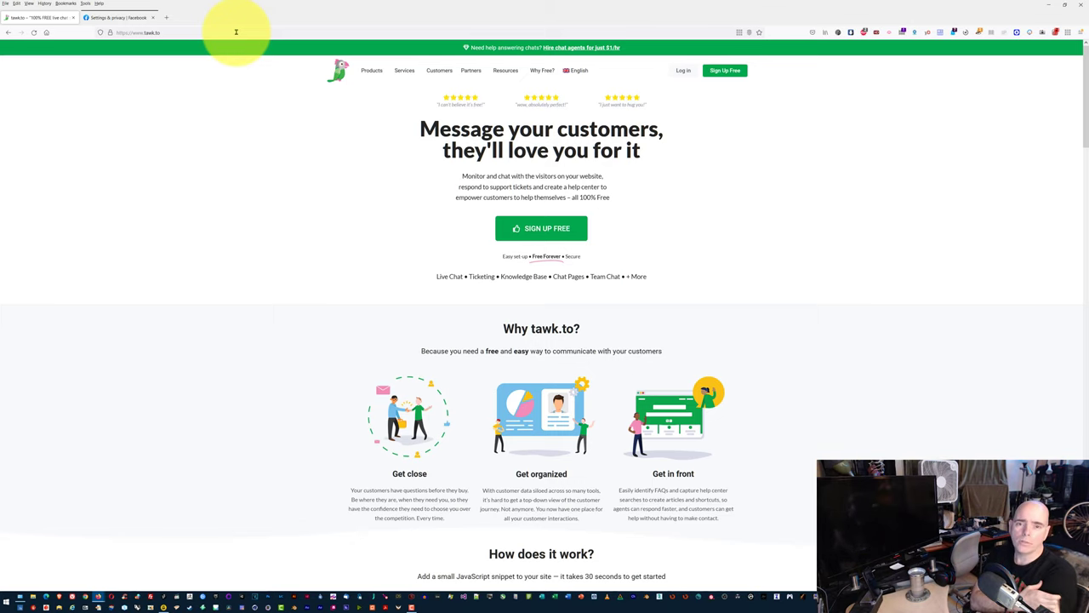
Step: Open the genuine Oculus site at oculus.com in place of the tawk.to page
{"action": "left_click", "coordinate": [135, 33]}
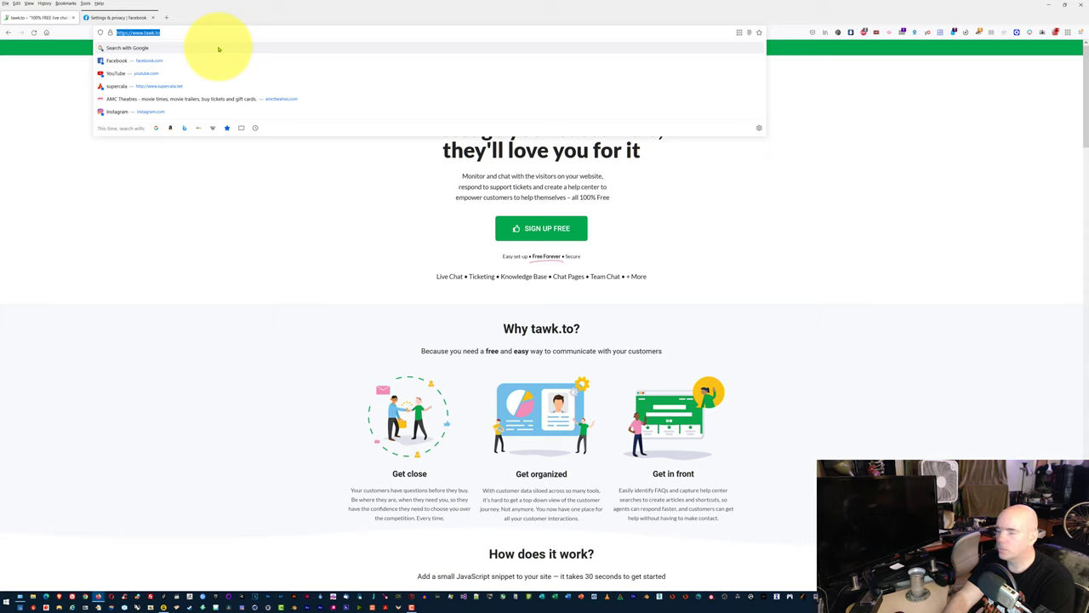
{"action": "type", "text": "ocu"}
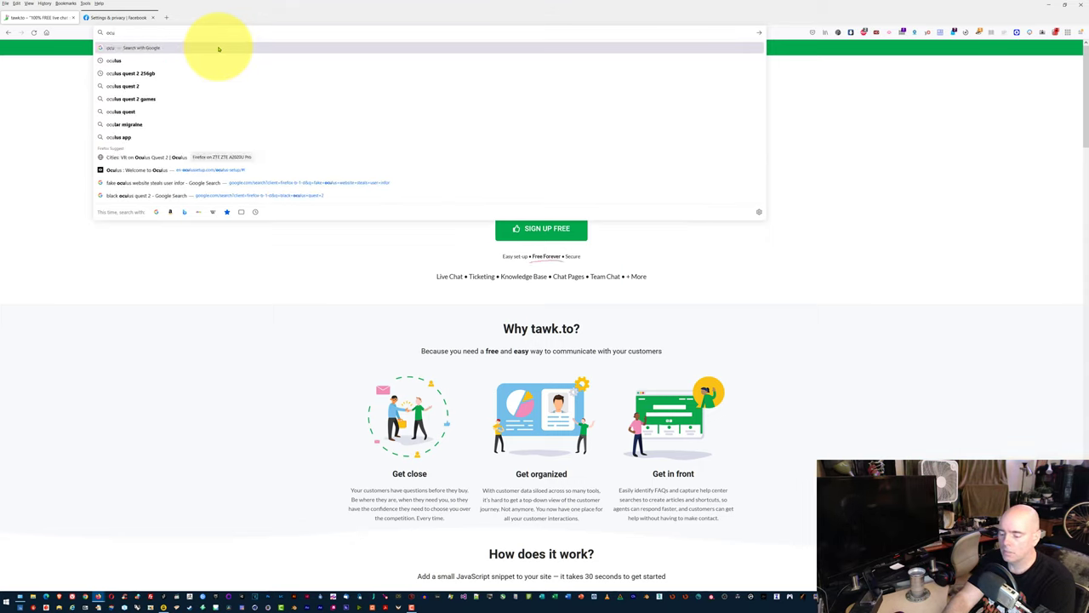
{"action": "type", "text": "lus.com"}
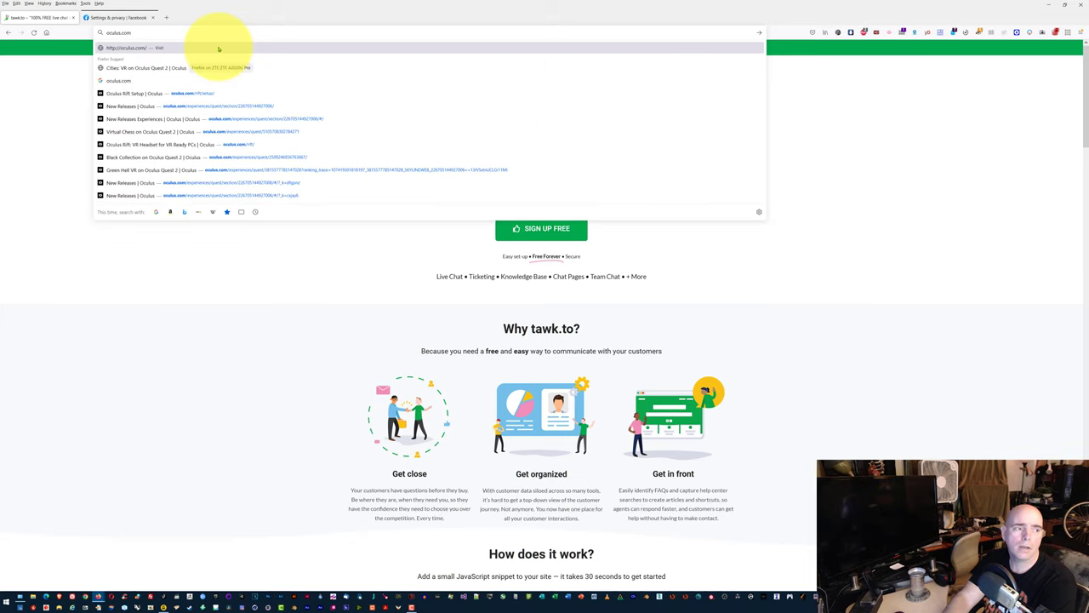
{"action": "key", "text": "Return"}
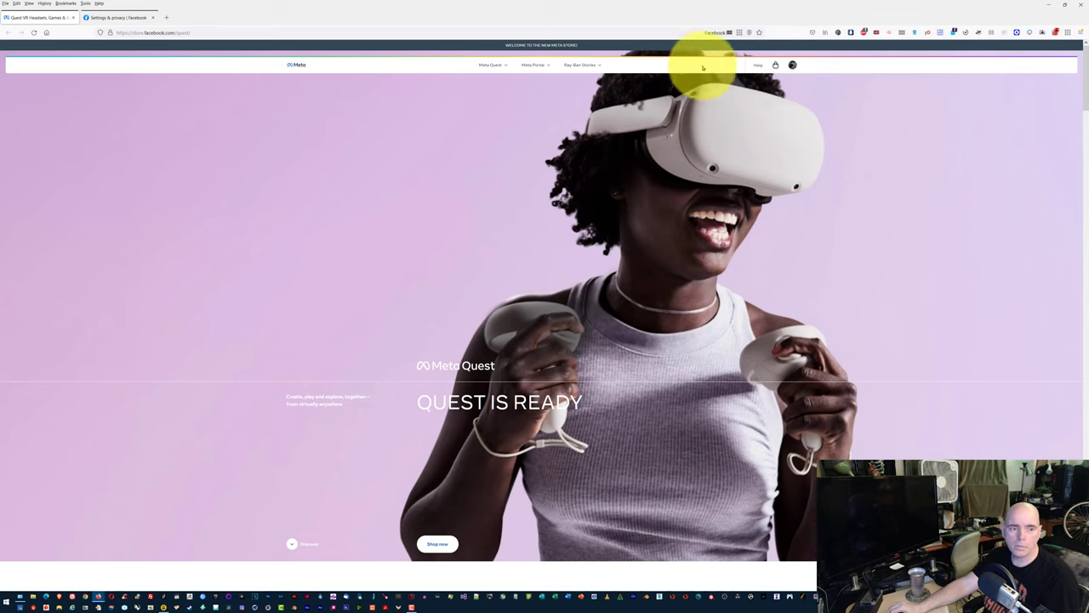
Step: Open the Meta Quest 2 product page in the Meta store and look through its features, games and accessories
{"action": "mouse_move", "coordinate": [501, 66]}
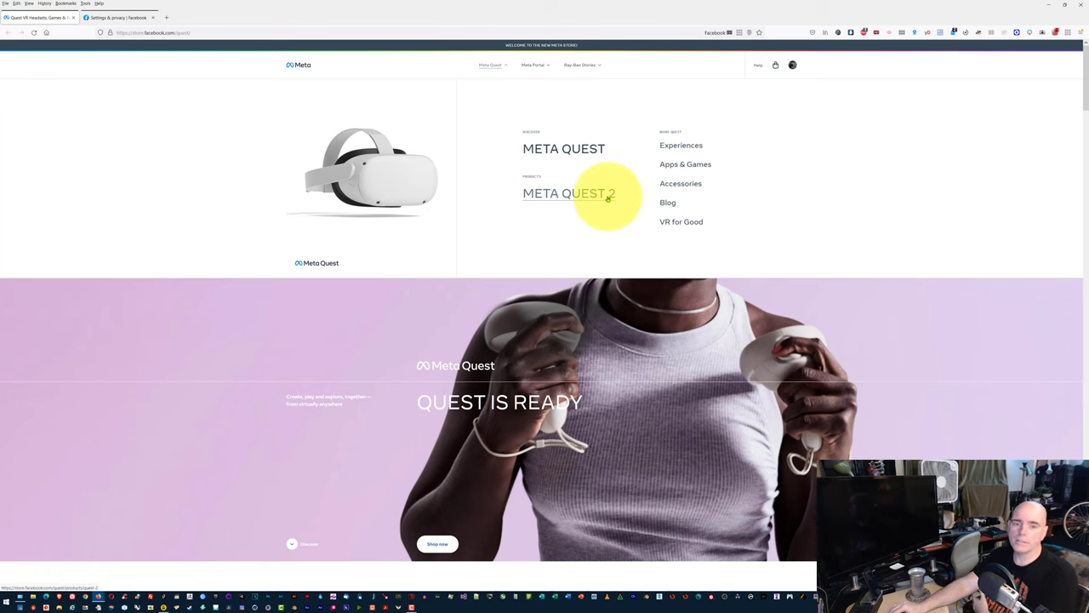
{"action": "left_click", "coordinate": [609, 196]}
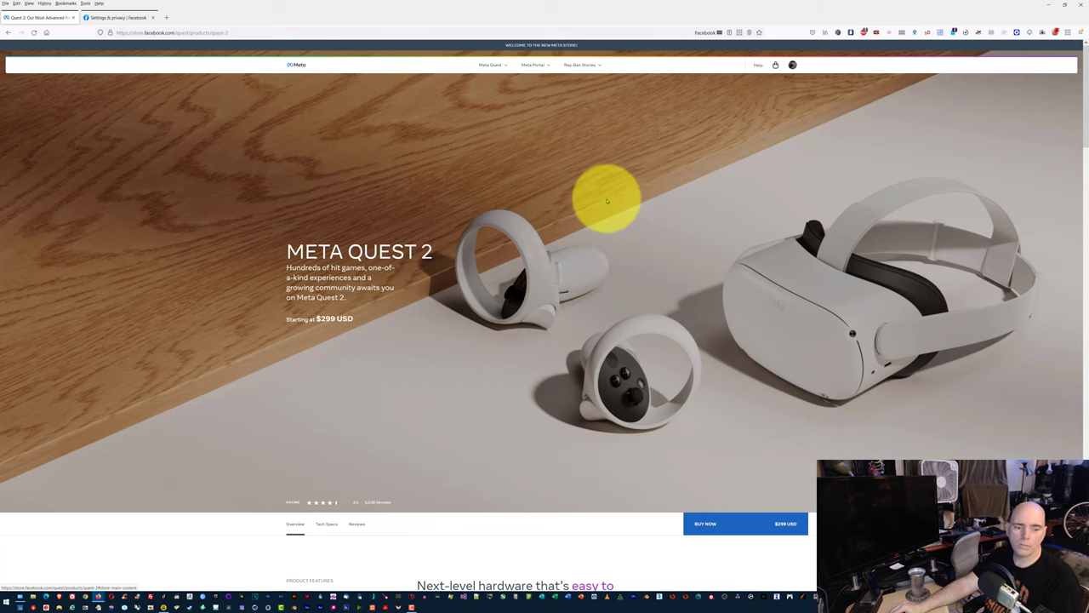
{"action": "scroll", "coordinate": [353, 328], "scroll_direction": "down", "scroll_amount": 3}
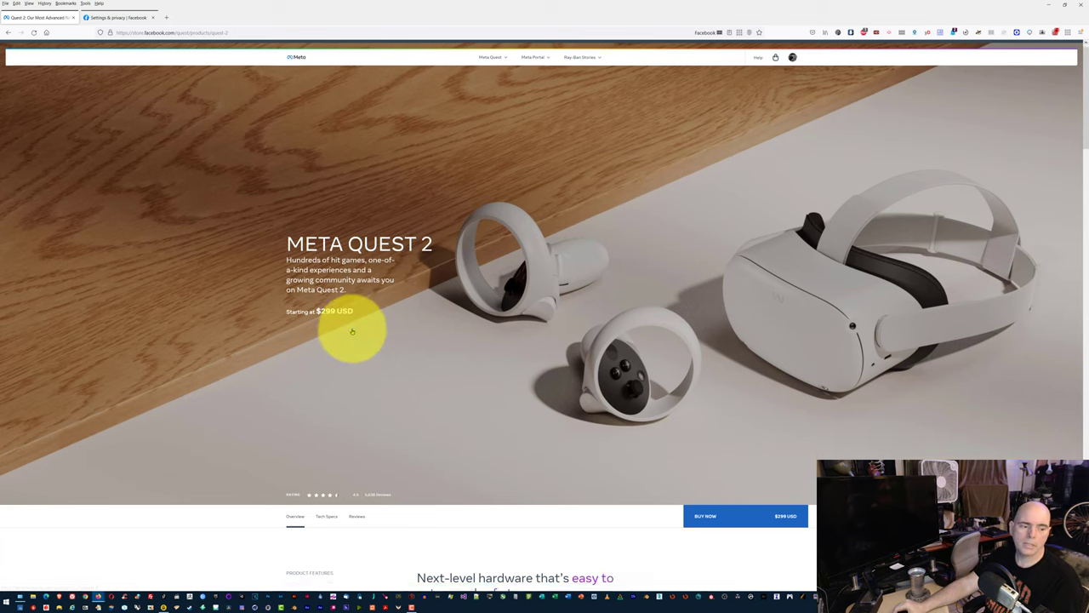
{"action": "scroll", "coordinate": [352, 317], "scroll_direction": "down", "scroll_amount": 4}
{"action": "scroll", "coordinate": [351, 316], "scroll_direction": "down", "scroll_amount": 8}
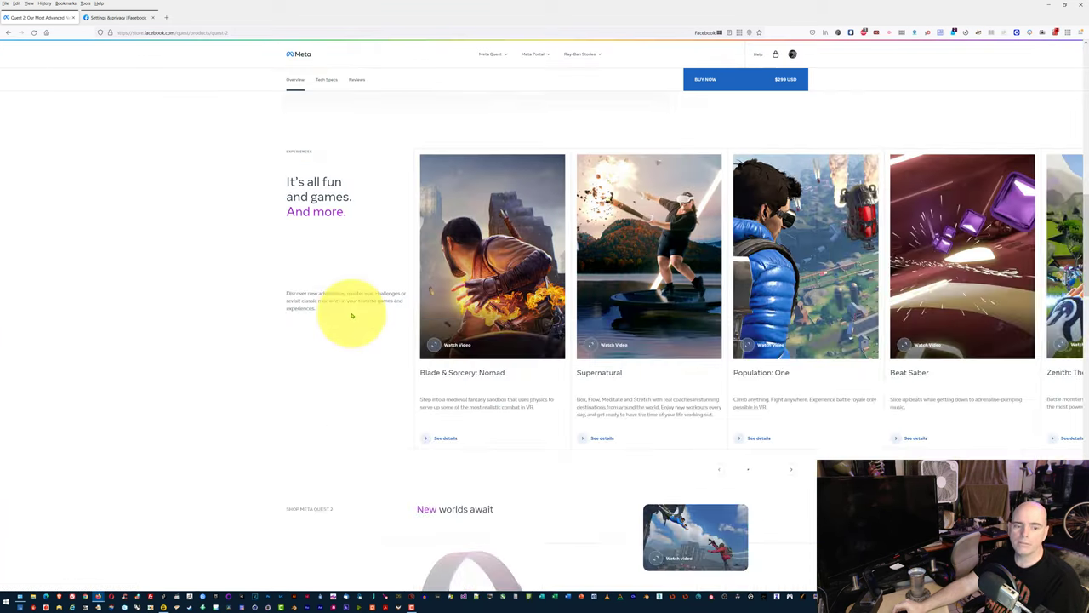
{"action": "scroll", "coordinate": [352, 316], "scroll_direction": "down", "scroll_amount": 9}
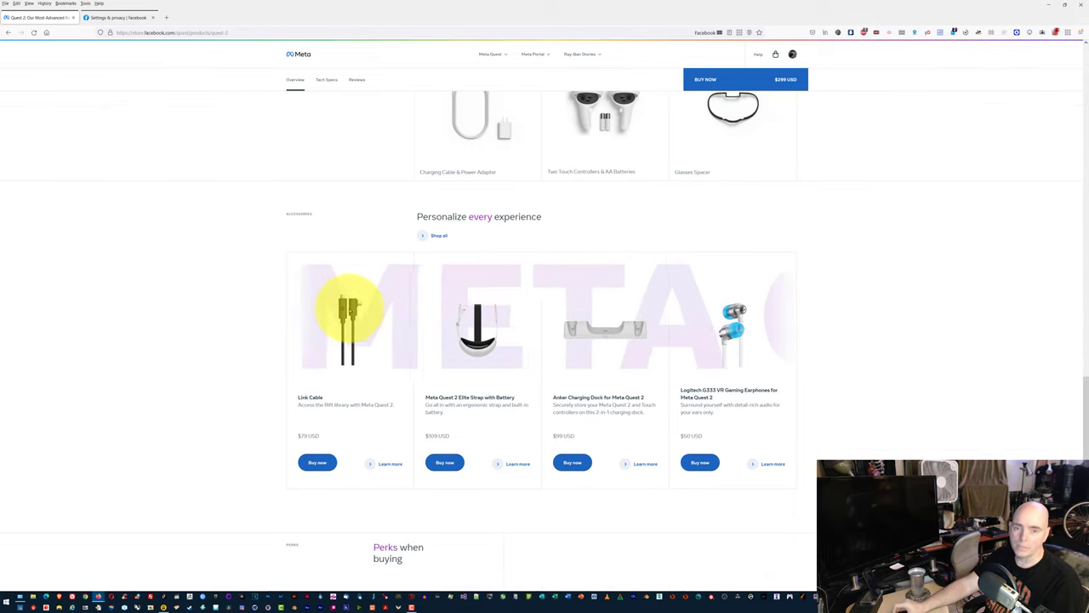
{"action": "scroll", "coordinate": [346, 306], "scroll_direction": "up", "scroll_amount": 20}
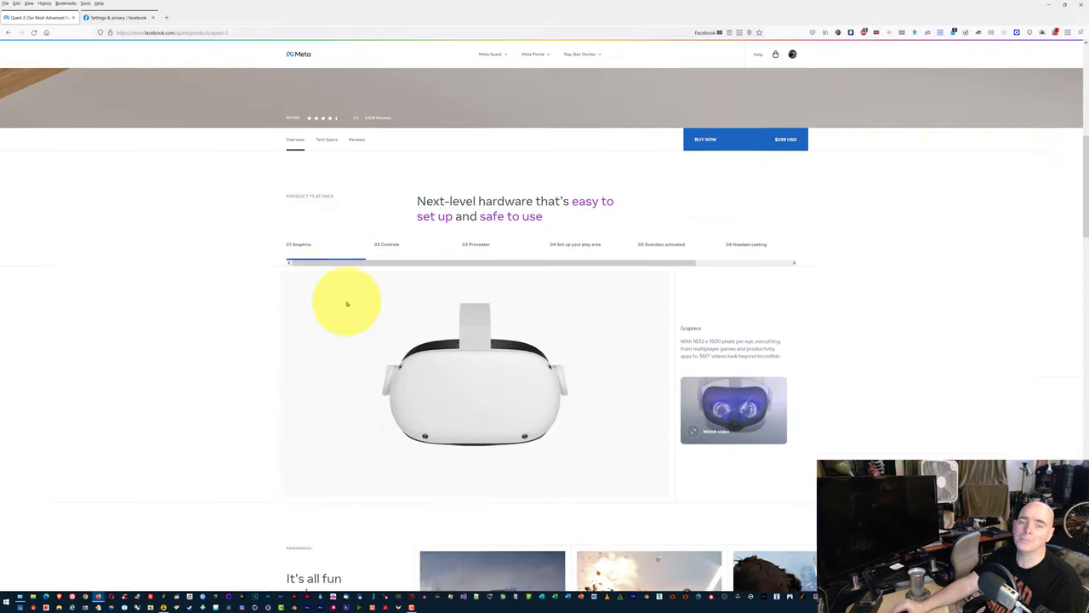